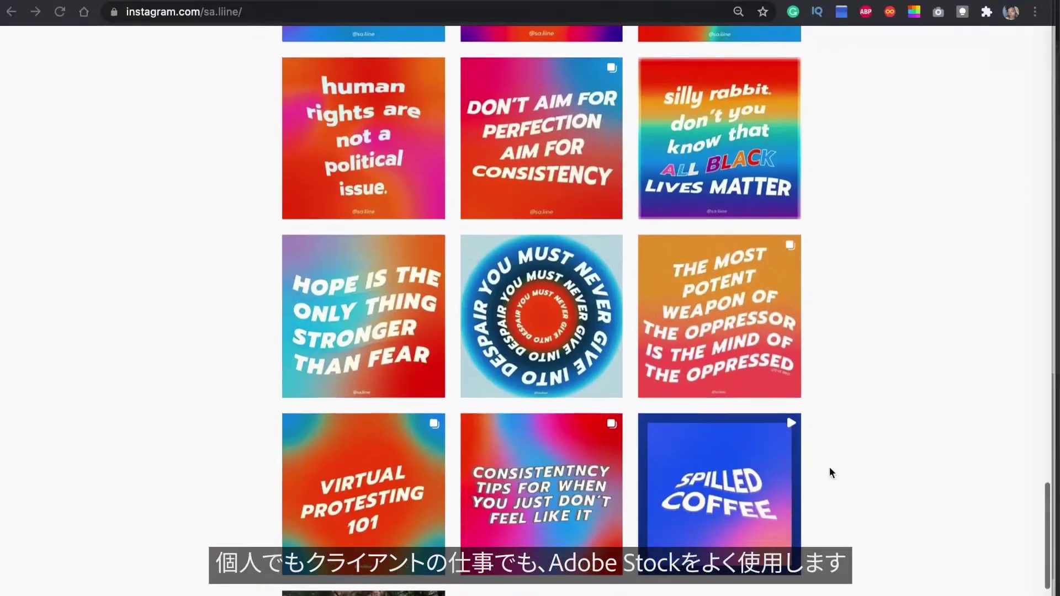
- Open the blue 'sharing the truth' text post from the Instagram profile grid
left_click(602, 337)
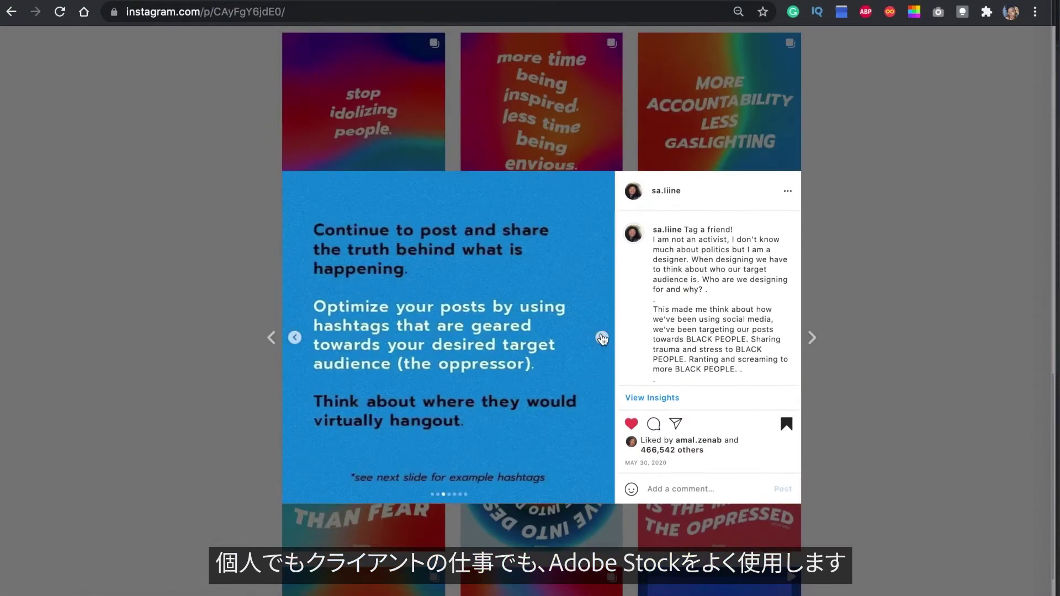
- Step through the carousel to its last slide, about warning before graphic content
left_click(602, 337)
left_click(601, 337)
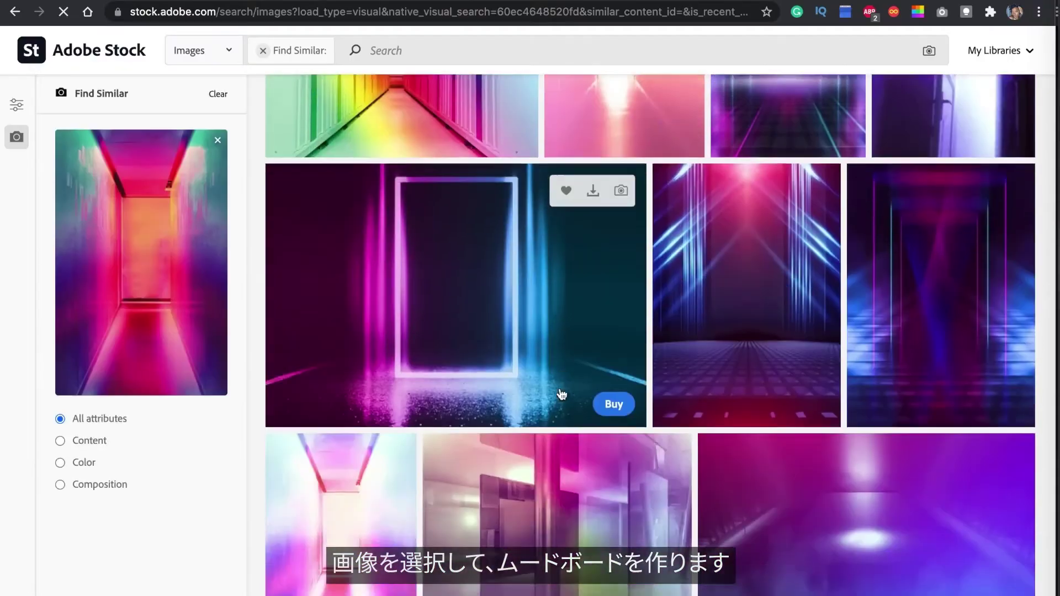
- Filter the Adobe Stock similar-image results by the pink colour ED2181
scroll(560, 395, "down", 5)
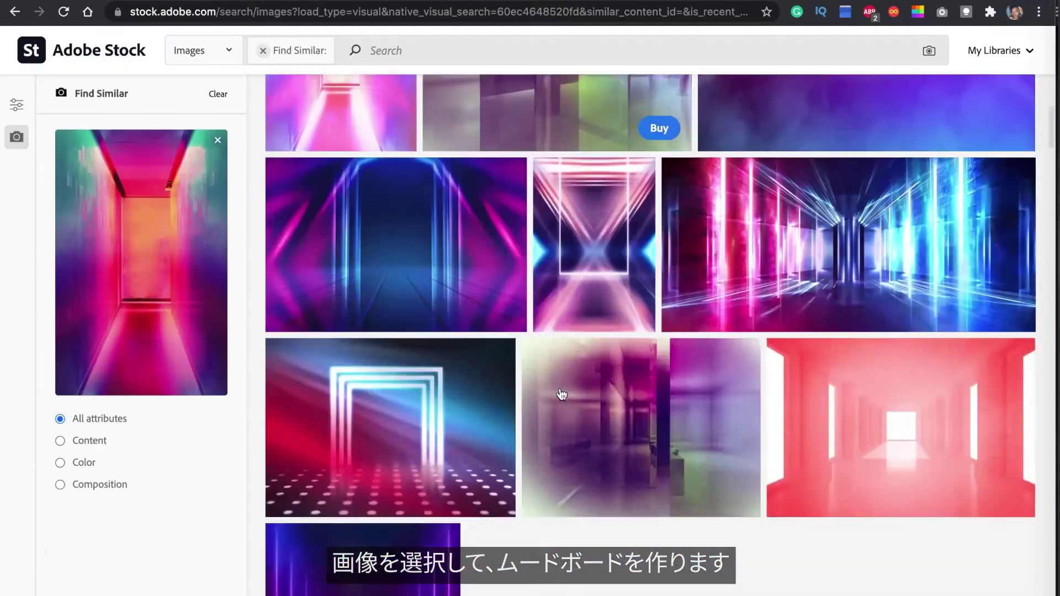
scroll(561, 395, "down", 5)
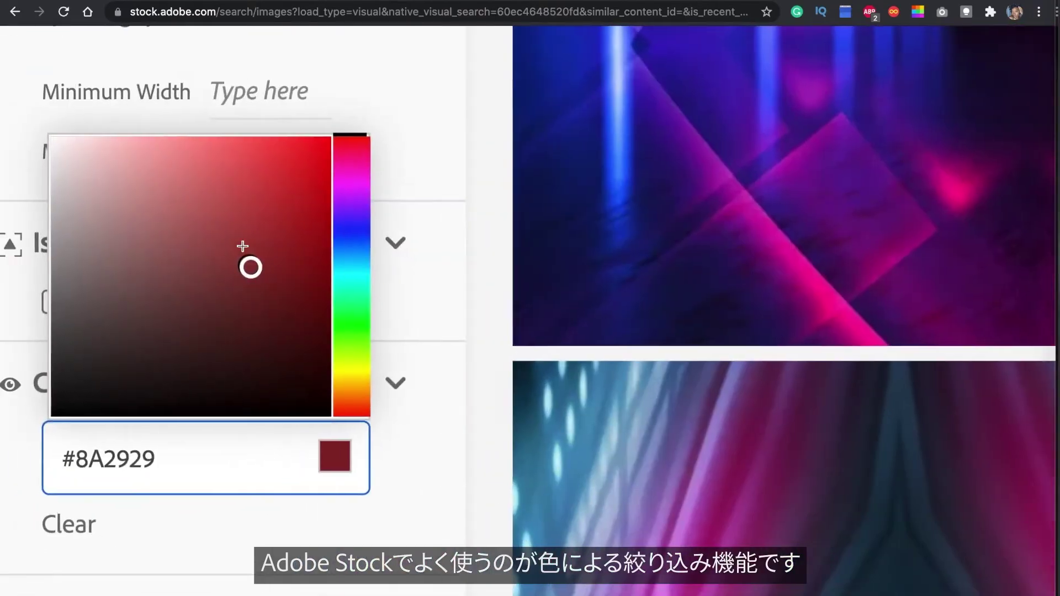
left_click_drag(241, 246, 237, 221)
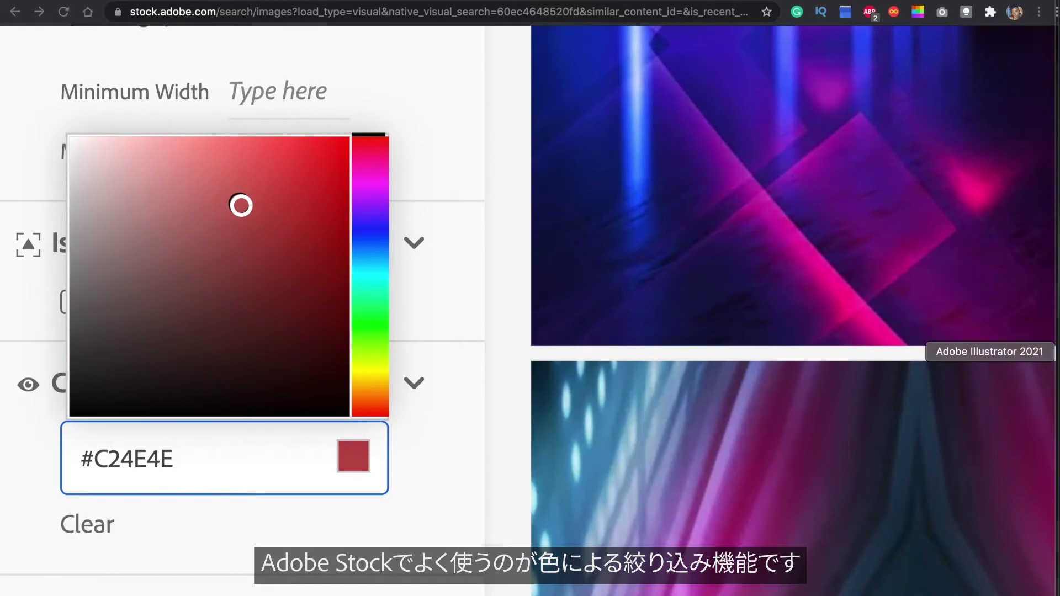
left_click_drag(185, 459, 58, 459)
type("ed2181")
key("Return")
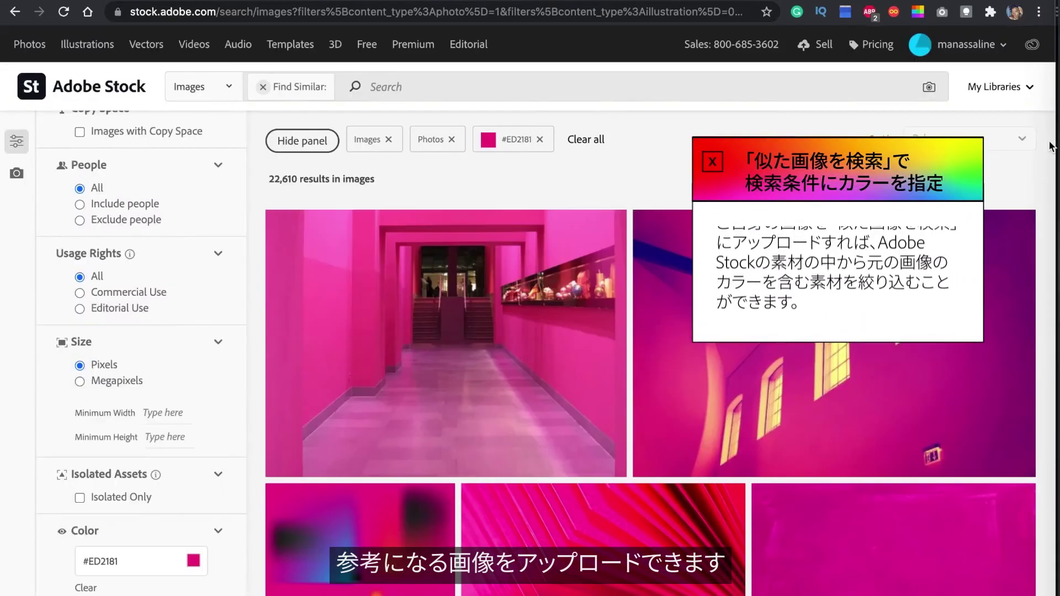
scroll(1002, 191, "down", 5)
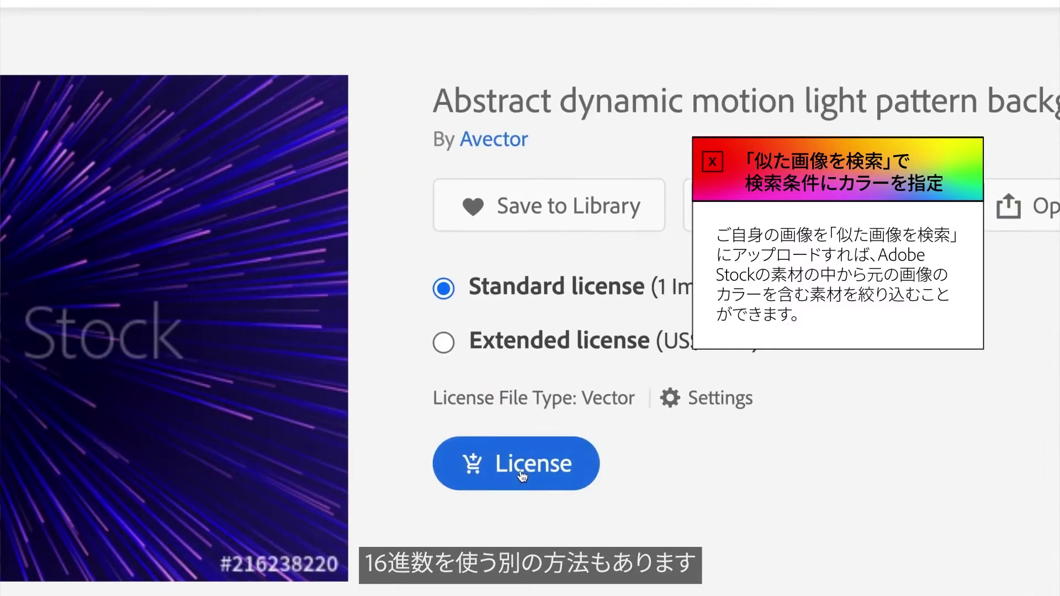
- Re-download the blurred neon image and change the colour filter to red #C24E4E
left_click(520, 472)
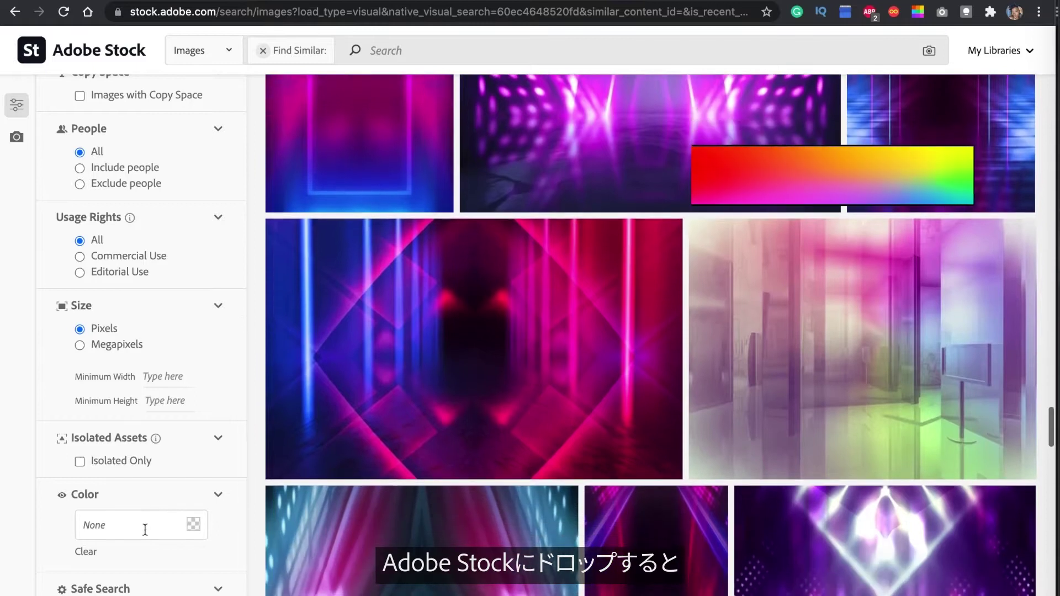
left_click(144, 525)
left_click(160, 424)
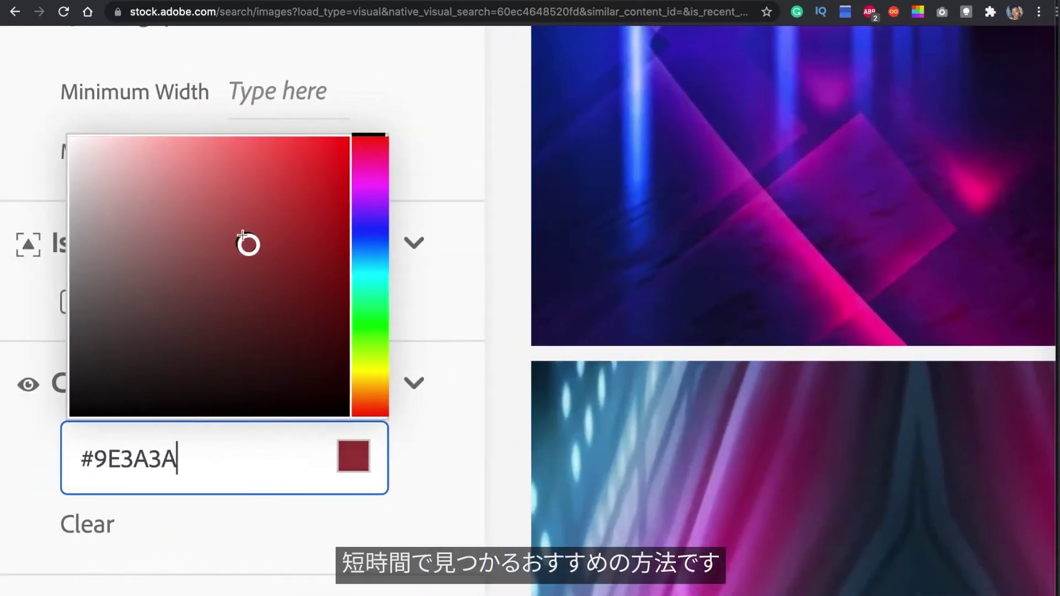
left_click(241, 205)
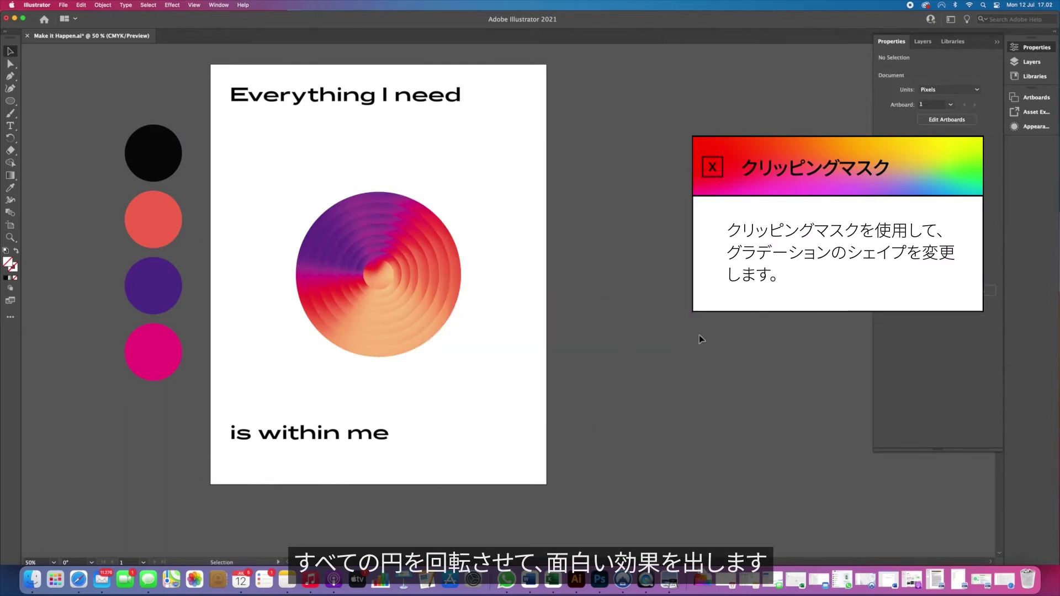
- Select the spare circle outline beside the poster's gradient circle
left_click_drag(657, 331, 503, 359)
- Set the circle to no fill and centre it over the gradient circle, selecting both
left_click(7, 282)
left_click(496, 311)
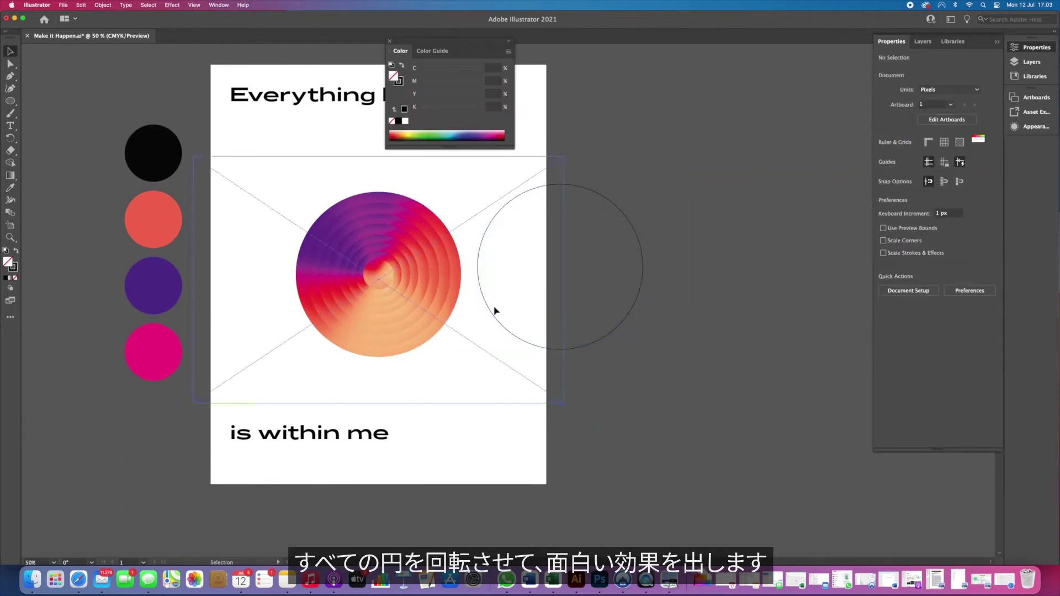
left_click_drag(628, 316, 752, 263)
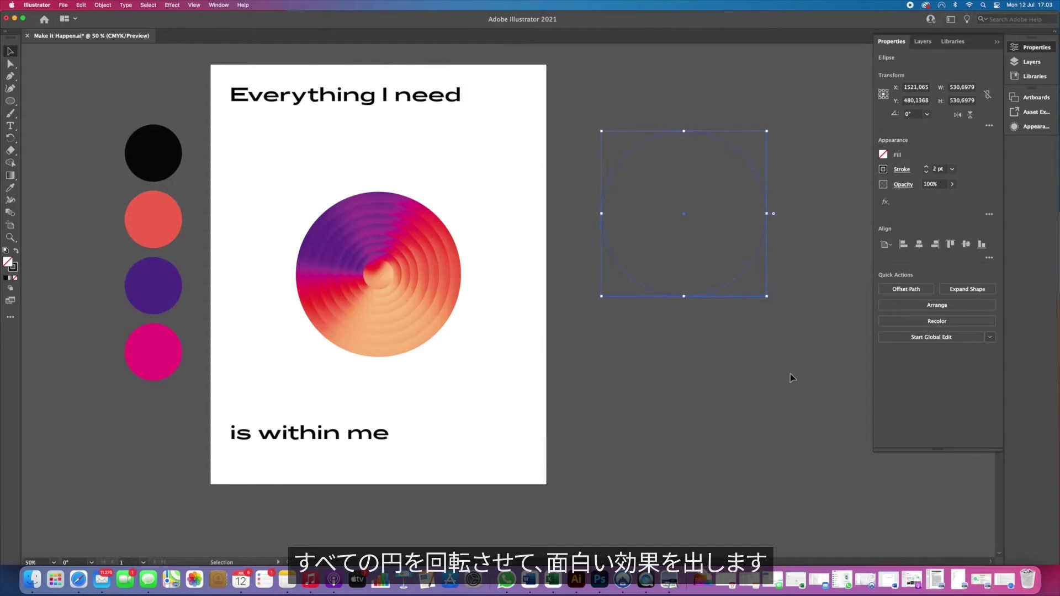
mouse_move(684, 296)
left_mouse_down()
mouse_move(497, 300)
mouse_move(379, 356)
left_mouse_up()
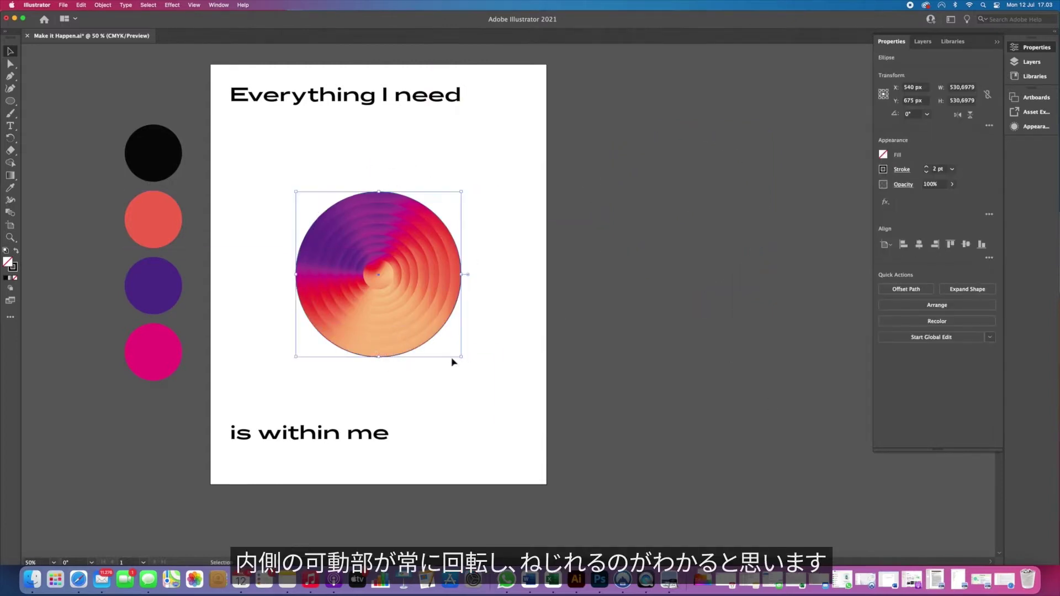
left_click(432, 338, "shift")
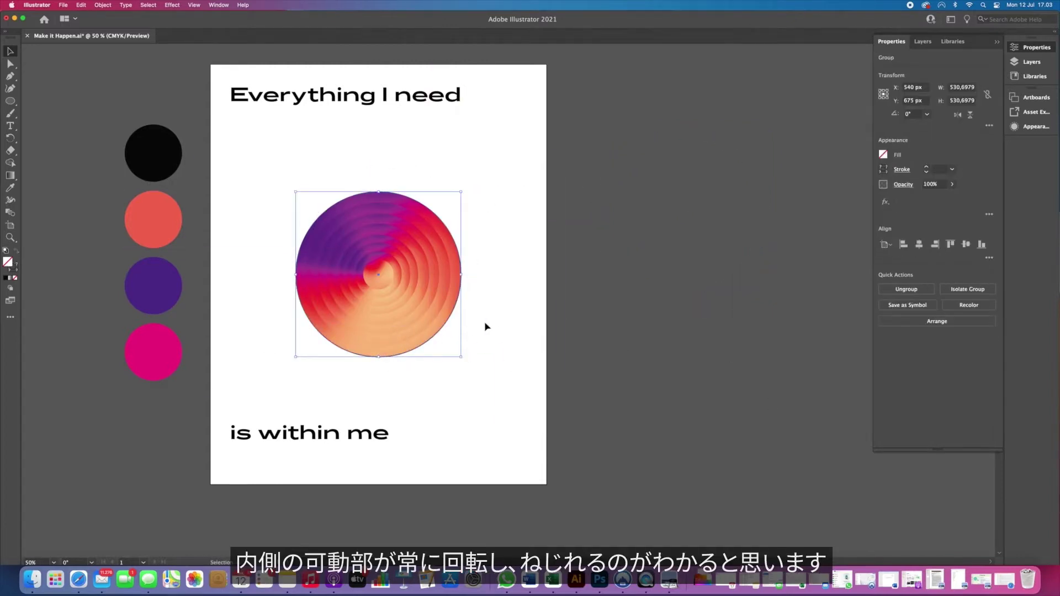
- Rotate the clipped group and its inner rings into alternating twisted bands
left_click_drag(474, 333, 473, 310)
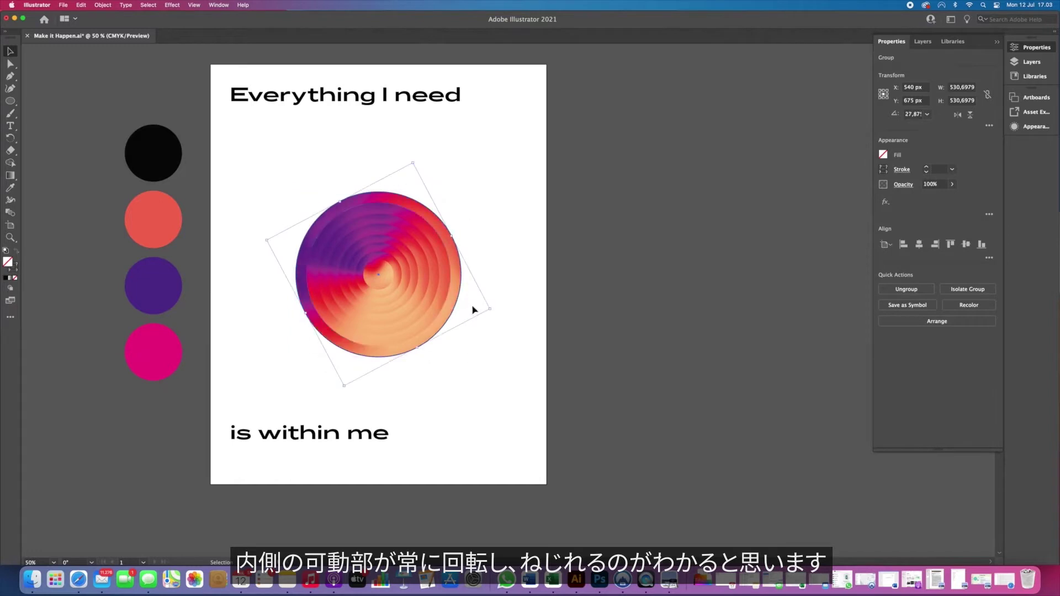
left_click(433, 305)
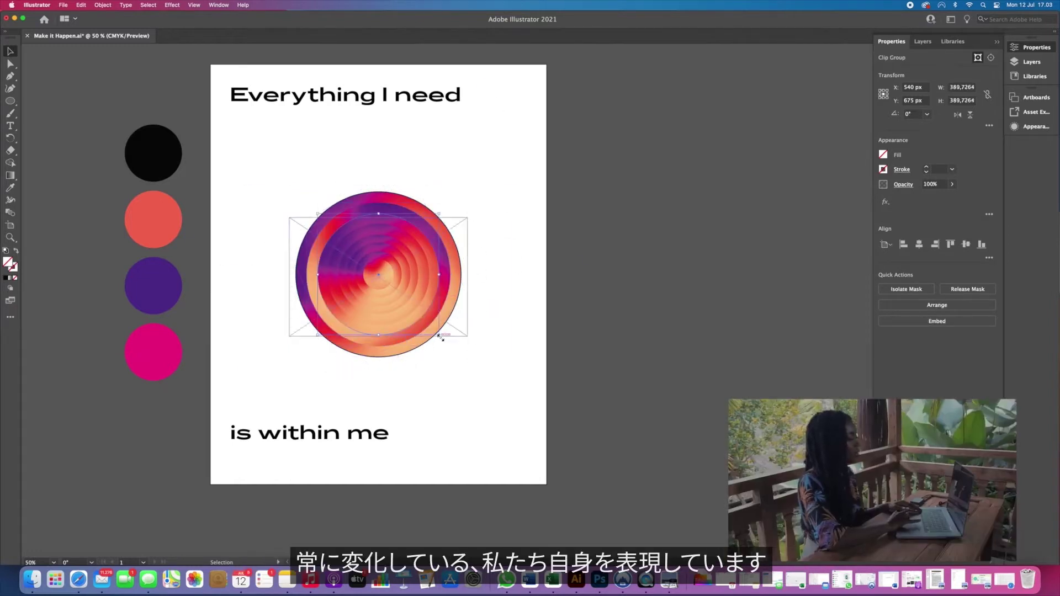
left_click_drag(457, 259, 439, 222)
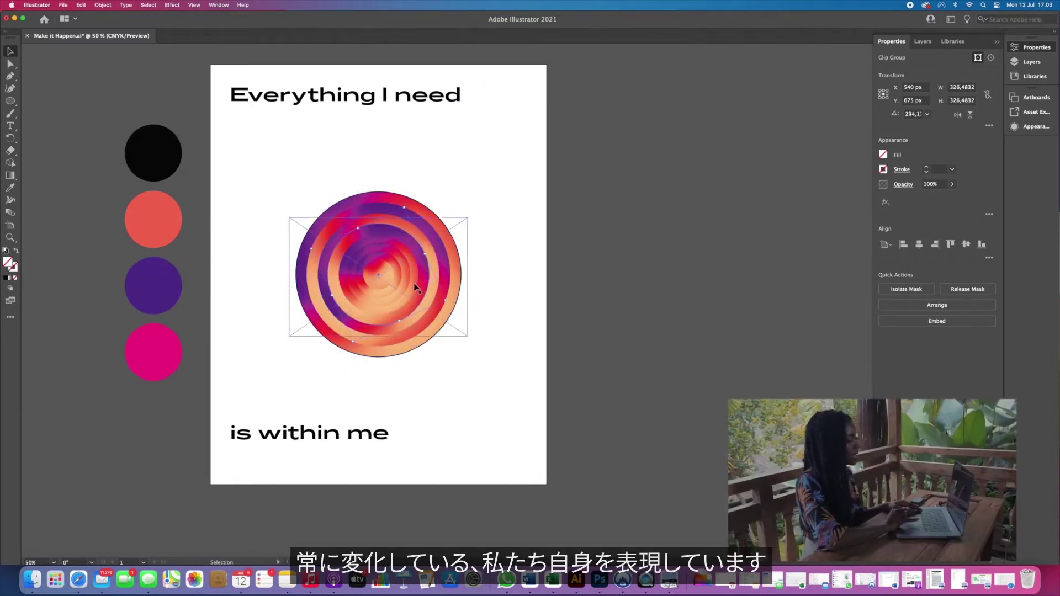
left_click_drag(470, 286, 436, 259)
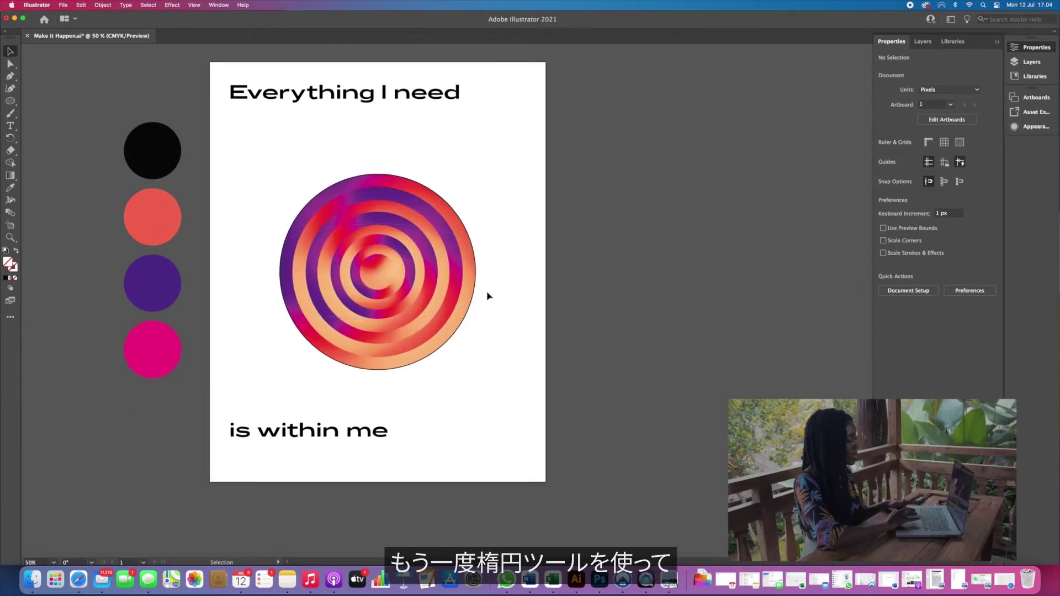
- Draw a thin ellipse across the circle, rotate it 45°, and place a rotated copy
mouse_move(377, 272)
left_mouse_down()
mouse_move(493, 294)
mouse_move(510, 324)
left_mouse_up()
left_click(733, 291)
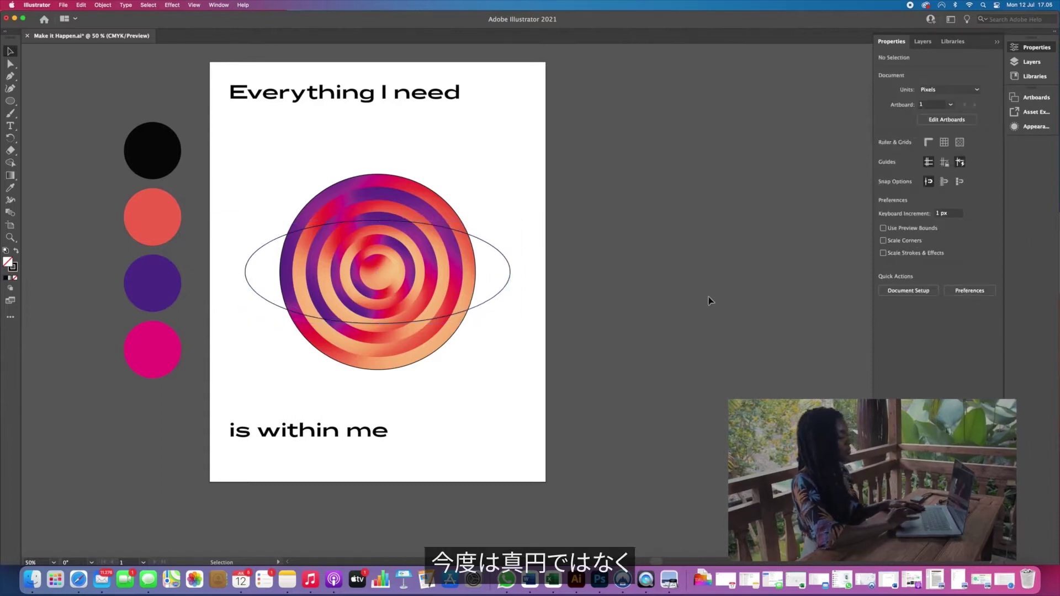
left_click(509, 279)
left_click_drag(519, 279, 500, 188)
left_click(619, 208)
left_click(290, 369)
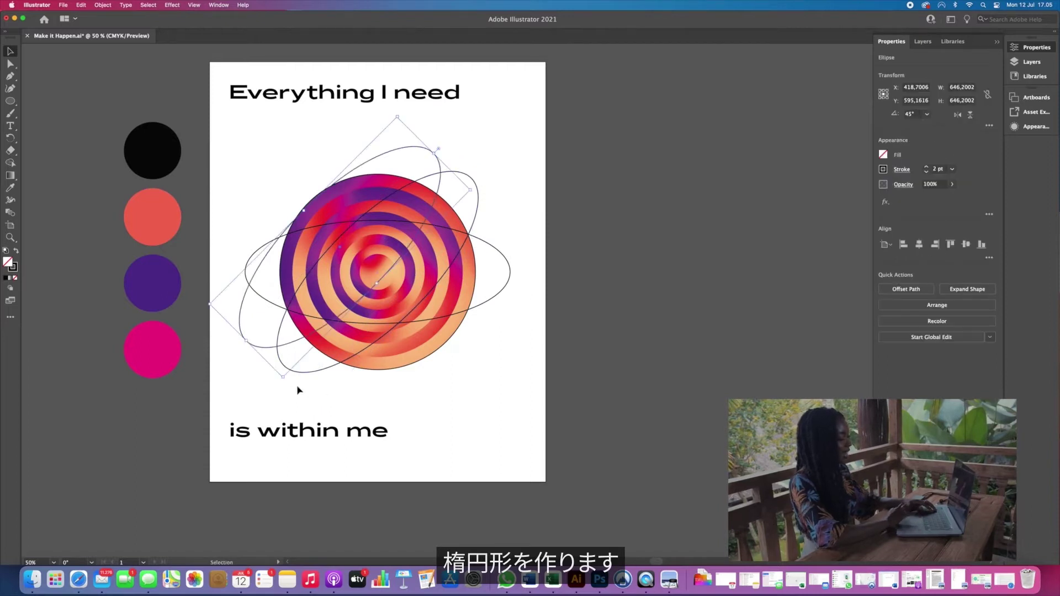
left_click_drag(299, 390, 486, 317)
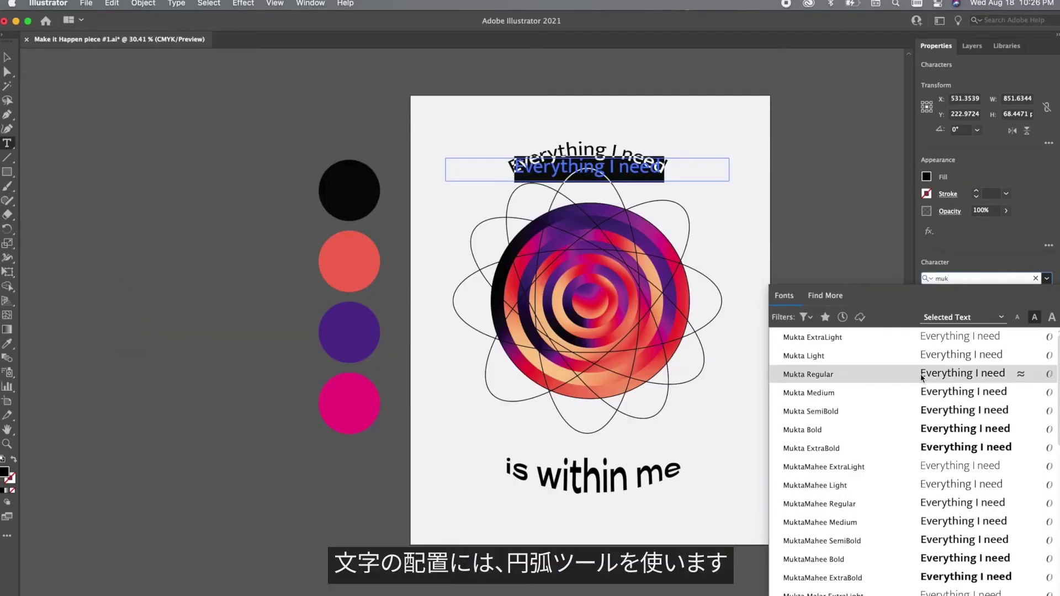
- Set the arched headline to Mukta Regular at 82 pt
left_click(922, 374)
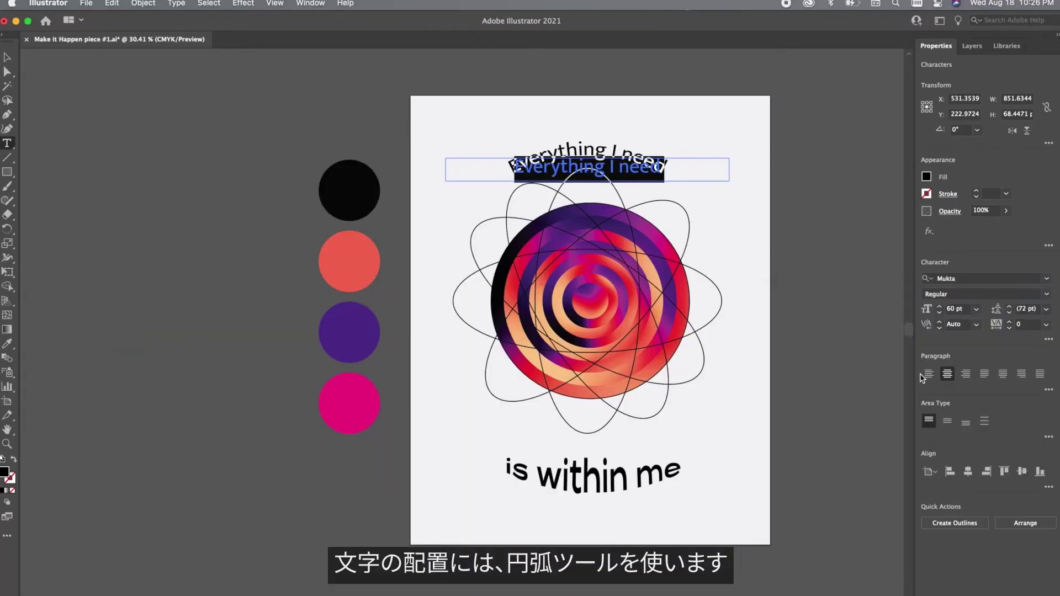
left_click(939, 306)
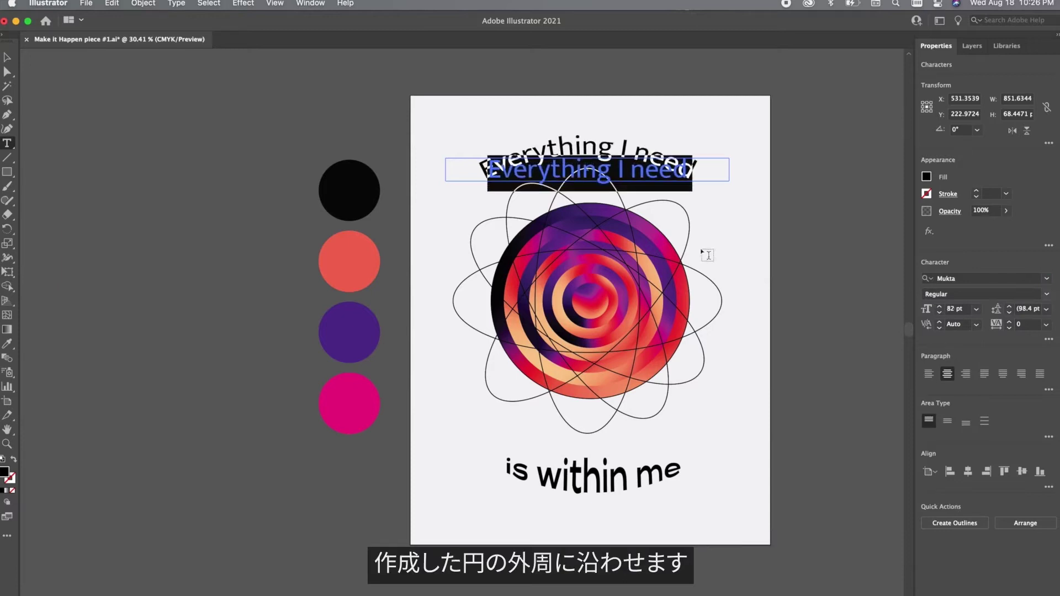
key("Escape")
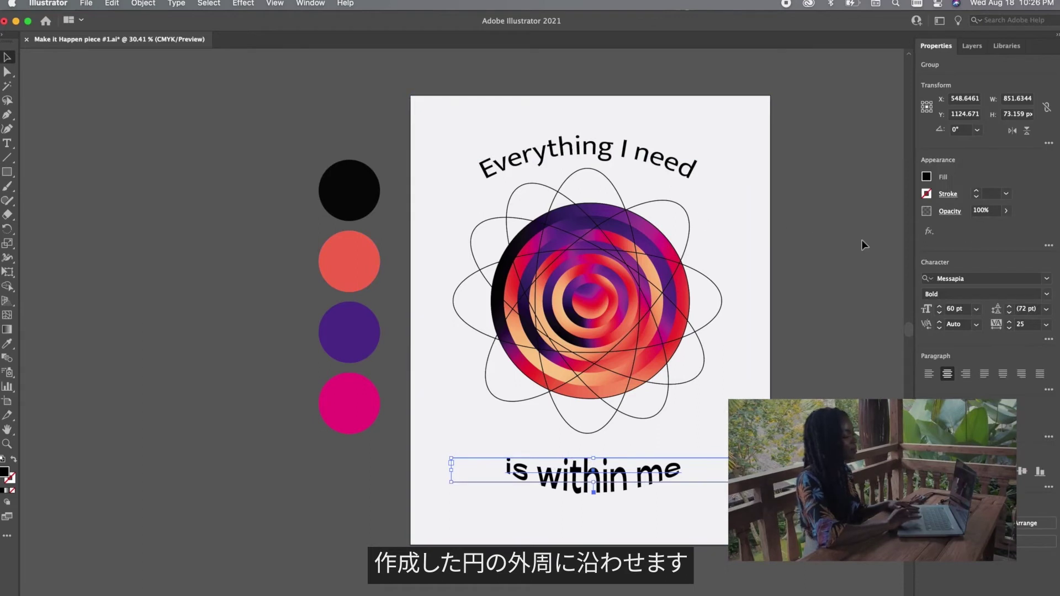
- Copy the headline style onto 'is within me' and align the placed poster artwork
left_click(685, 154)
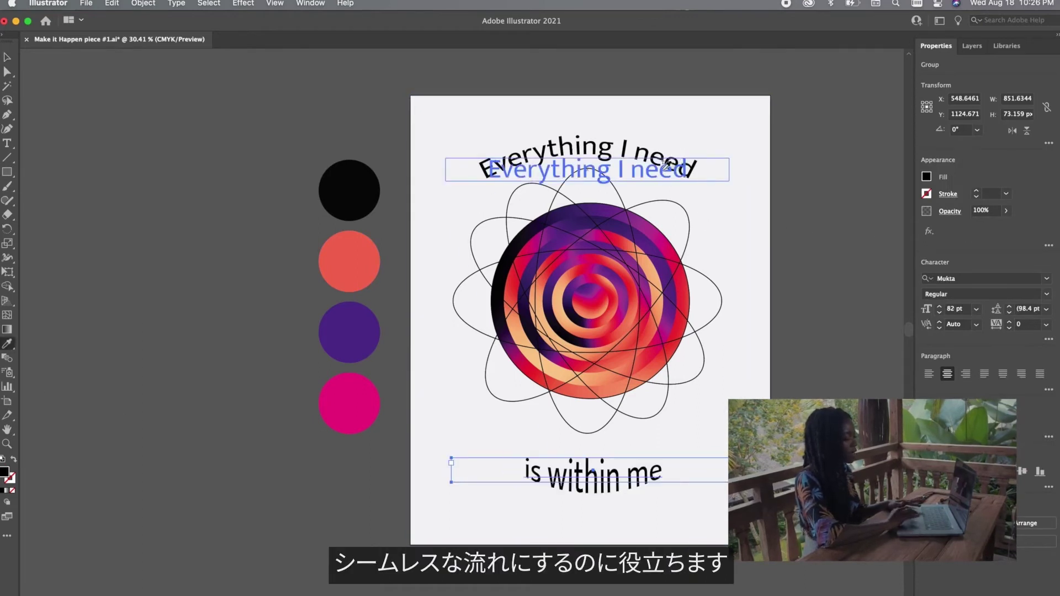
left_click(7, 56)
left_click(152, 157)
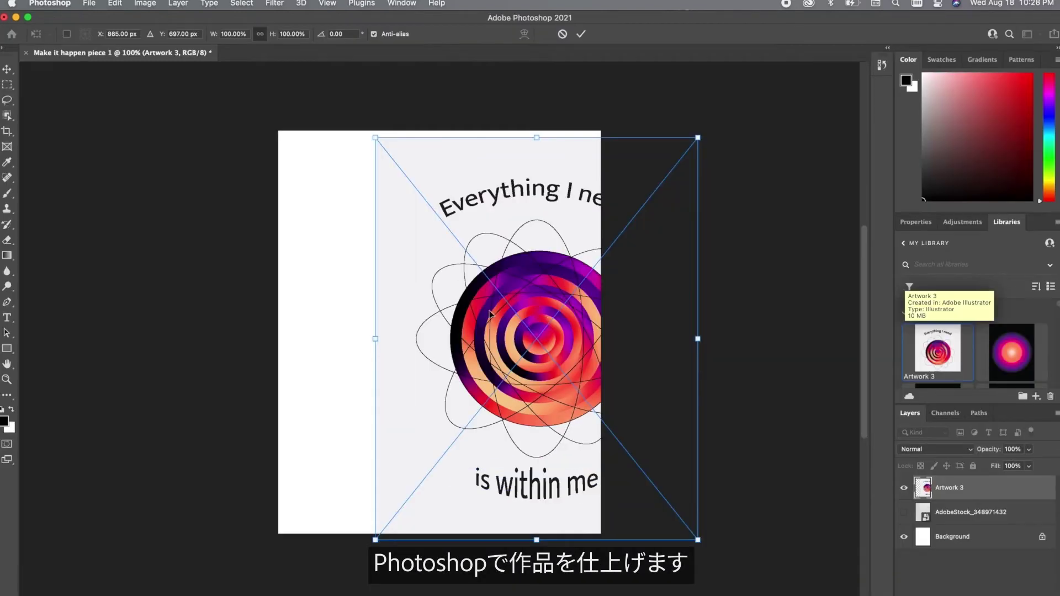
left_click_drag(489, 313, 455, 313)
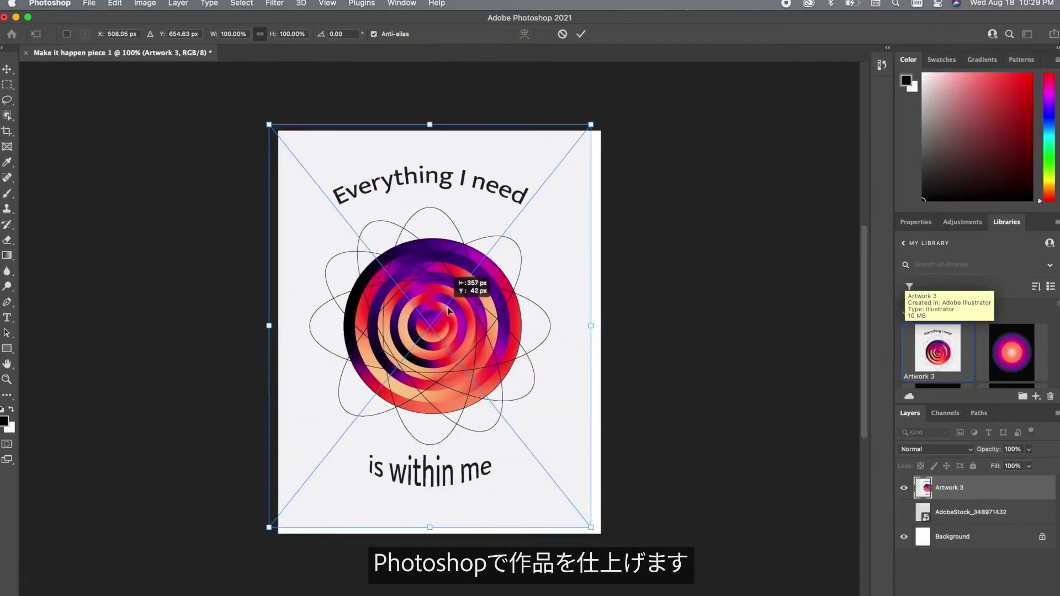
- Place the poster artwork and show the wrinkled paper layer above it in Linear Burn
left_click(582, 34)
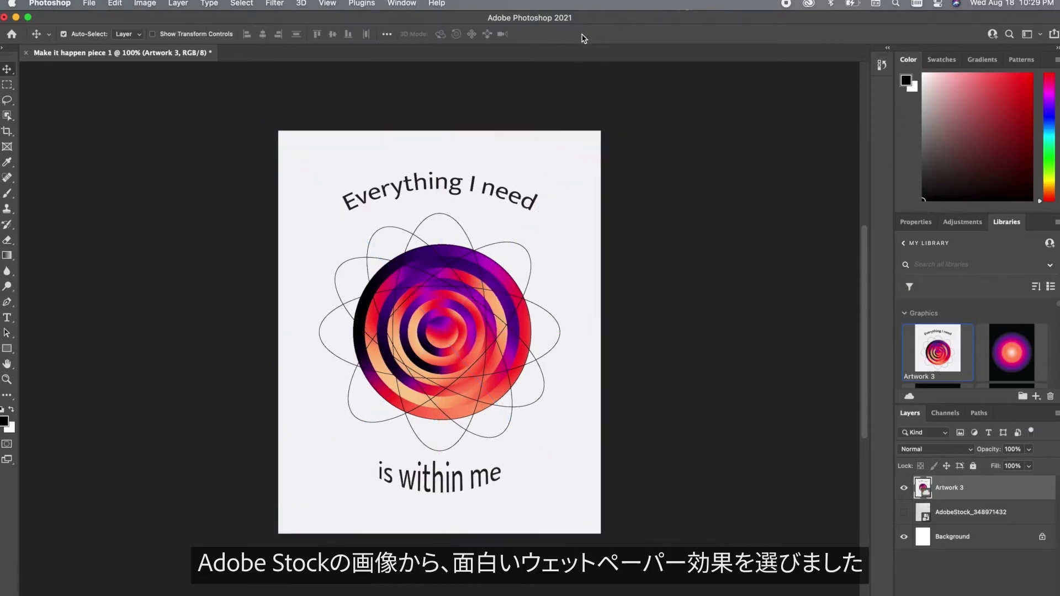
left_click_drag(966, 511, 966, 486)
left_click(904, 487)
left_click(968, 456)
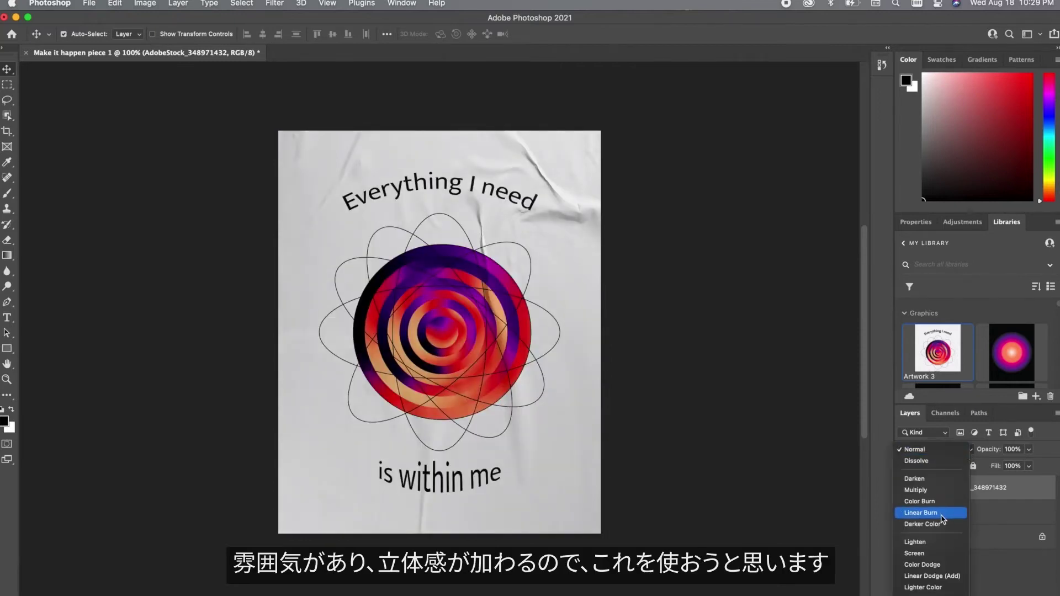
scroll(942, 518, "down", 1)
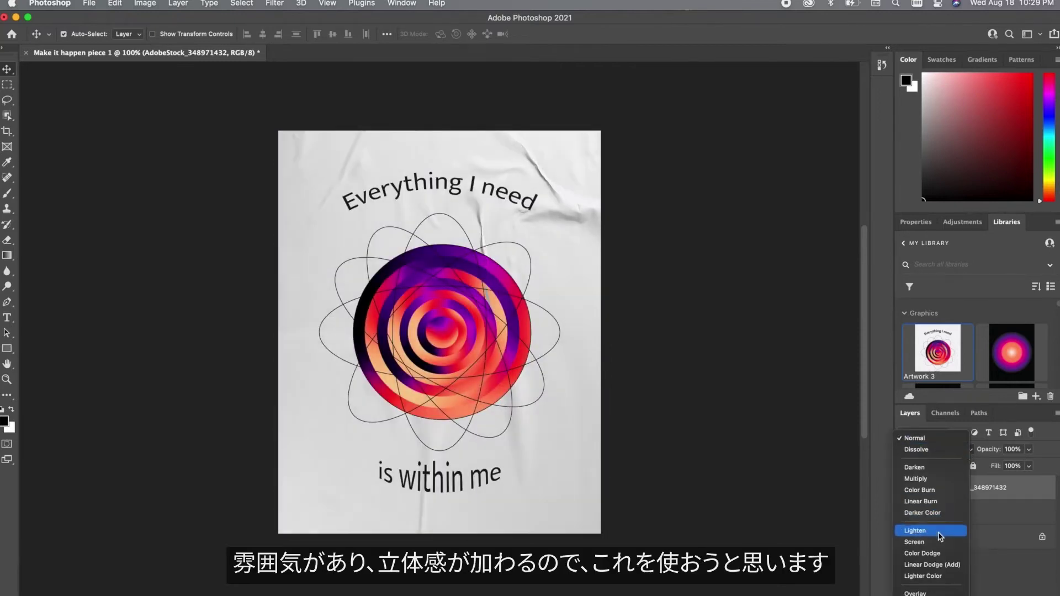
left_click(931, 501)
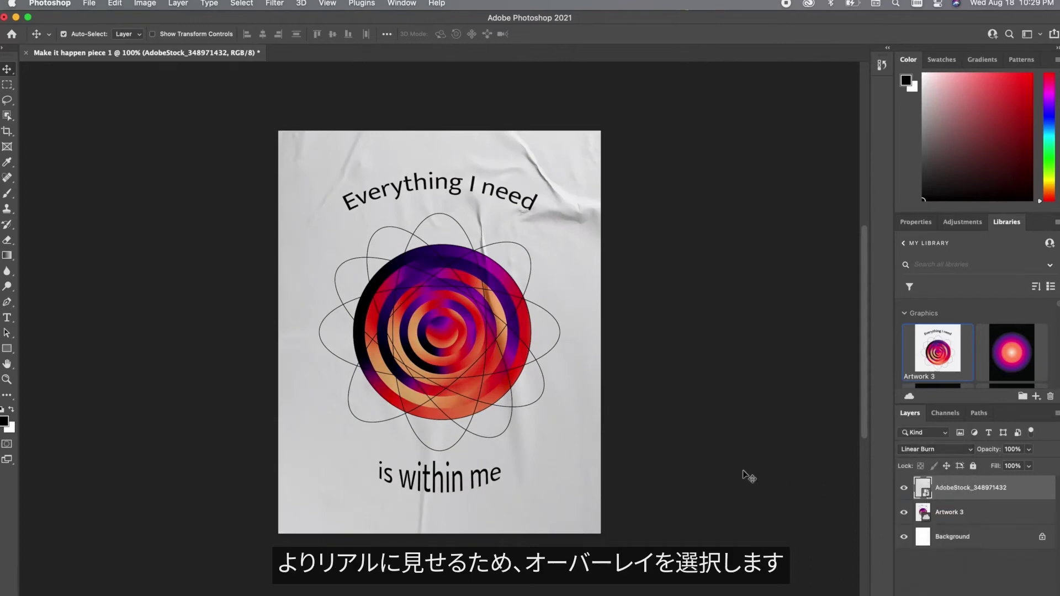
left_click(749, 475)
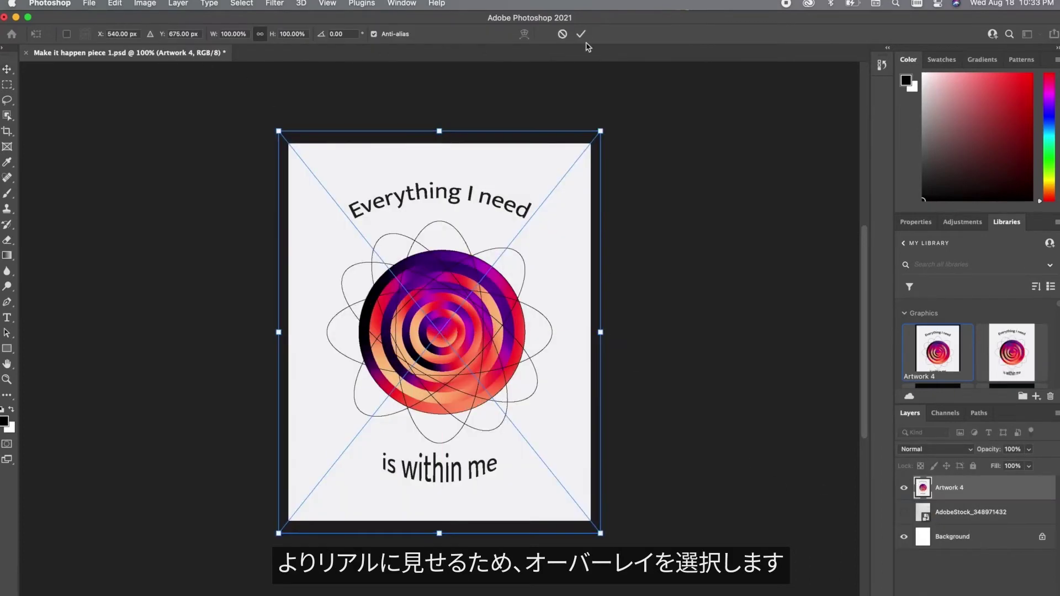
- Restack the paper texture above Artwork 4 in Linear Burn and lower its opacity
left_click(583, 34)
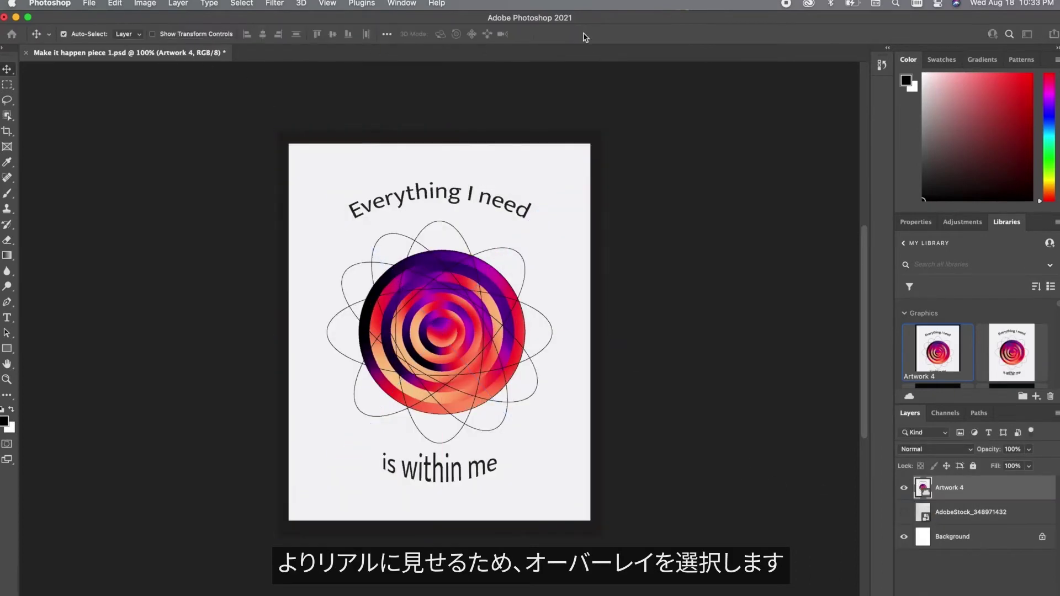
left_click_drag(942, 477, 944, 479)
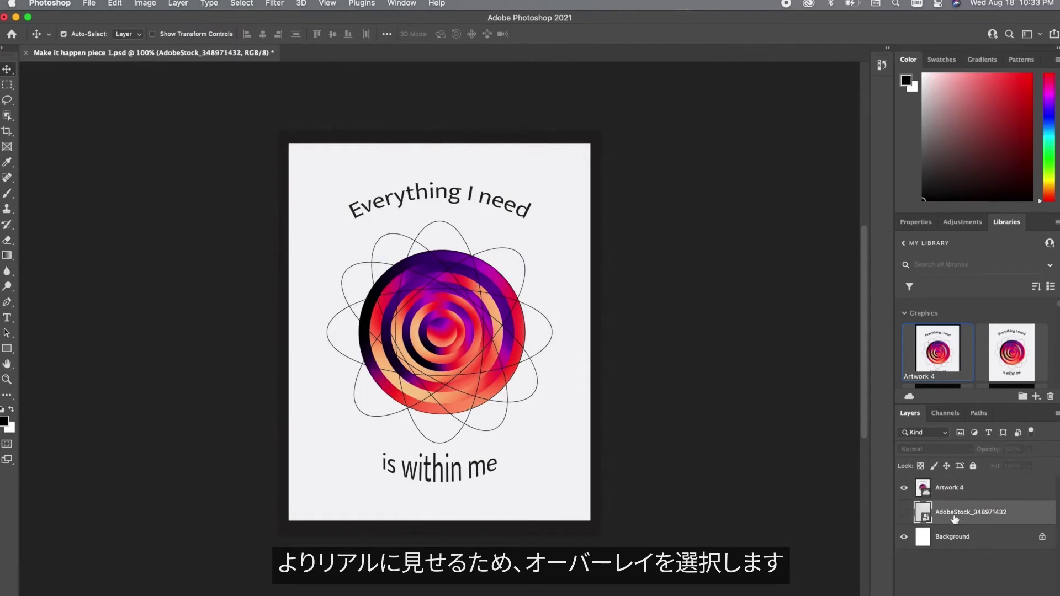
left_click_drag(955, 519, 955, 487)
left_click(970, 450)
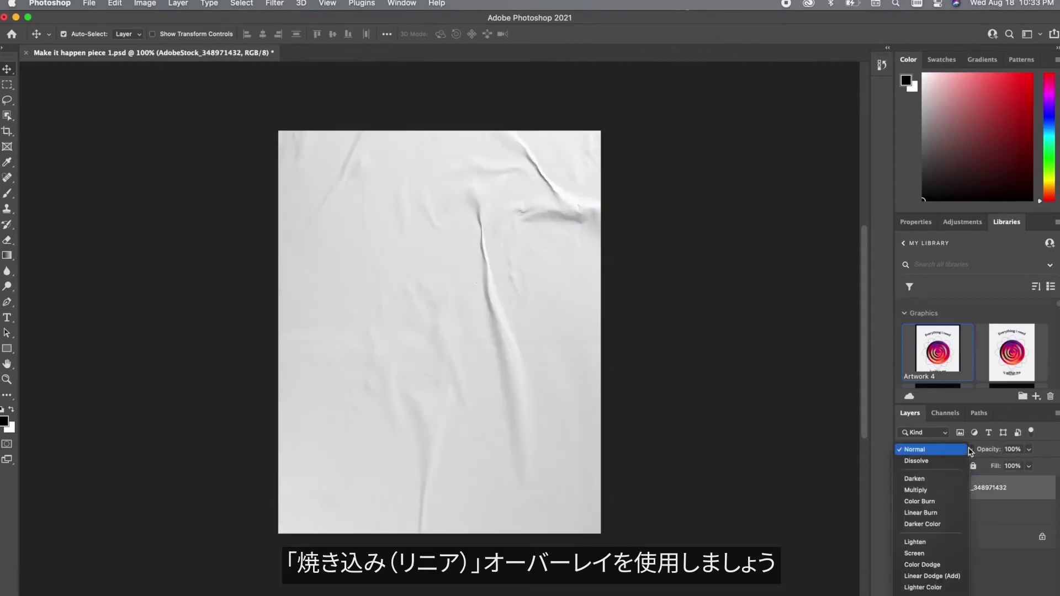
left_click(939, 514)
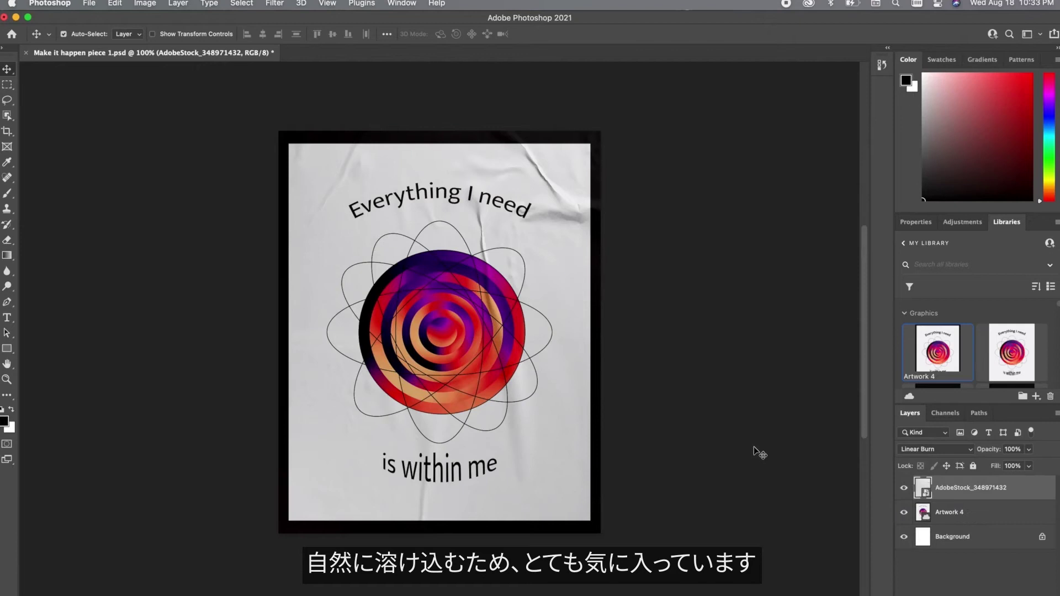
left_click_drag(1020, 467, 1010, 467)
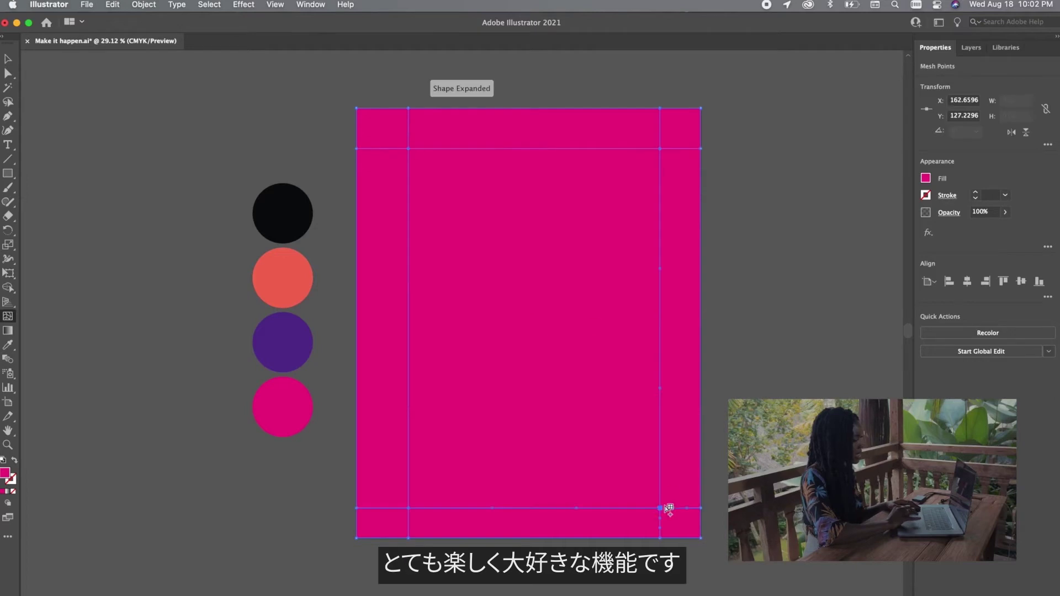
- Warp the magenta rectangle's mesh grid by dragging its points
left_click_drag(660, 149, 680, 136)
scroll(658, 161, "up", 3)
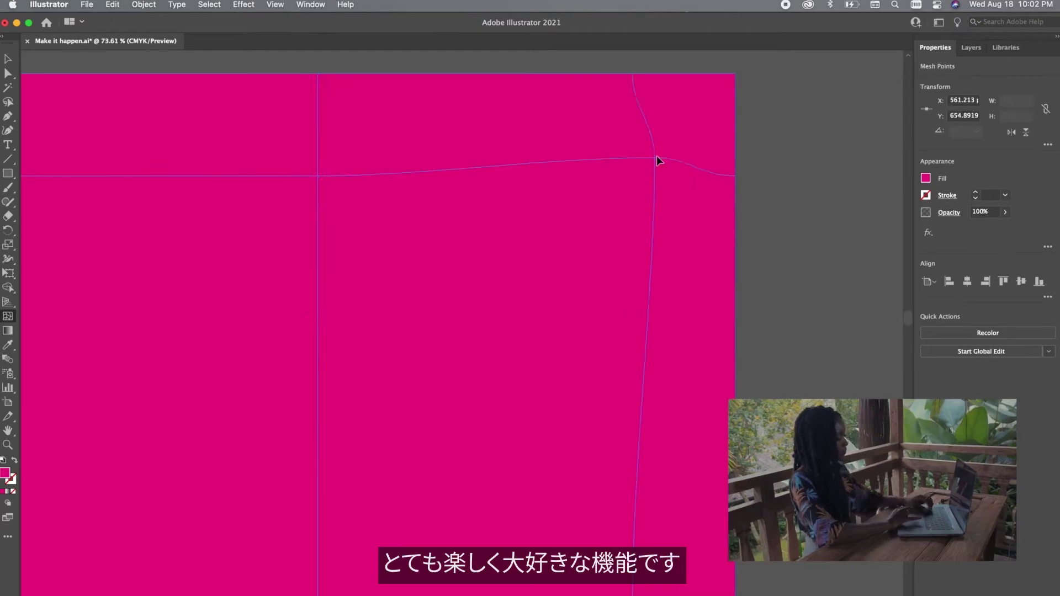
scroll(385, 164, "down", 2)
left_click_drag(379, 162, 363, 156)
scroll(391, 520, "down", 5)
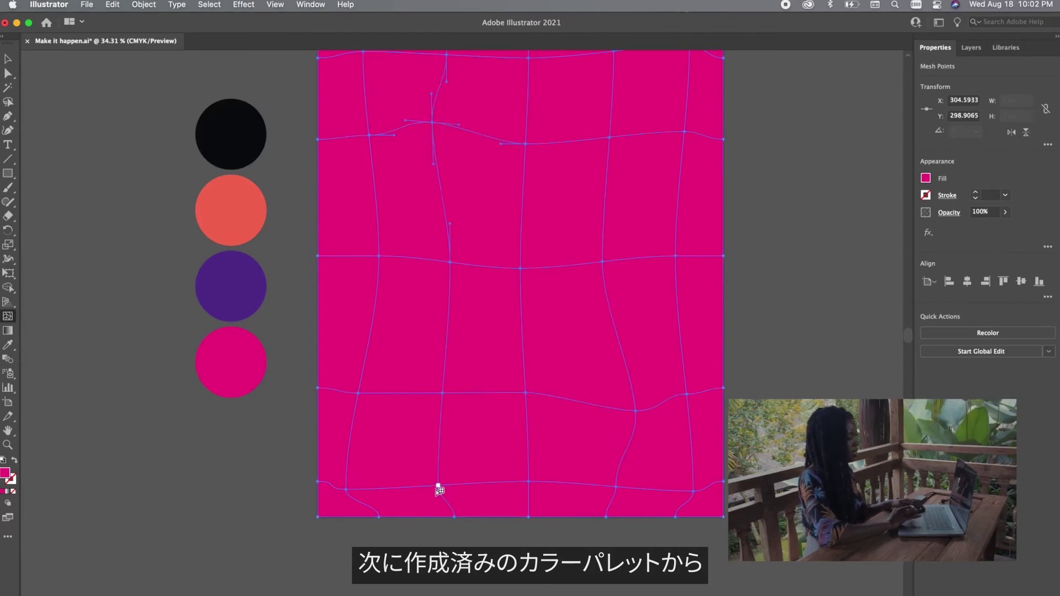
scroll(361, 101, "up", 2)
- Colour the mesh points orange and pink-red from the palette circles, then preview the gradient
left_click(7, 345)
left_click(225, 246)
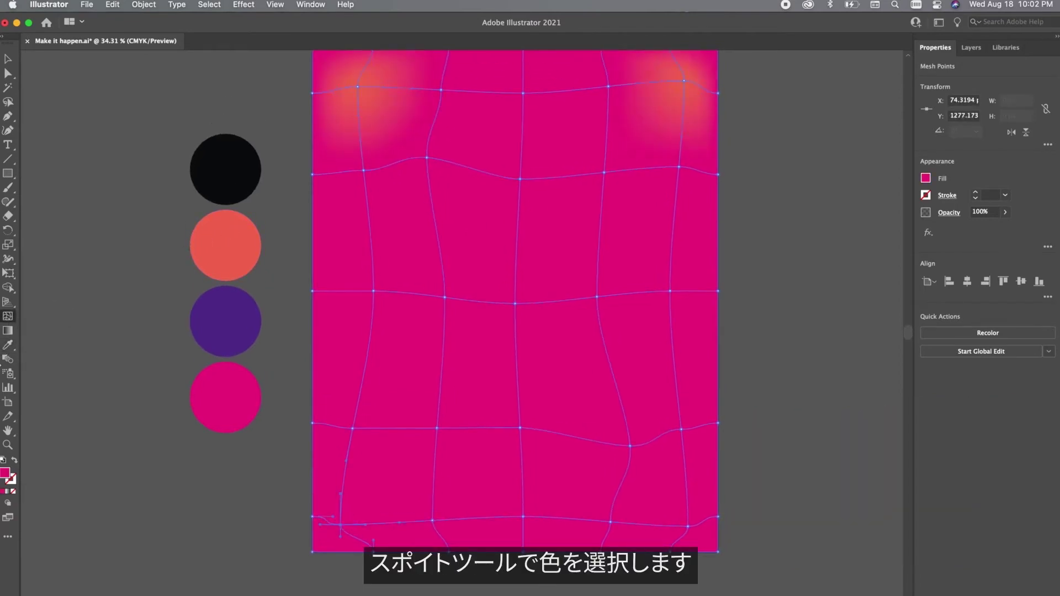
key("i")
left_click(225, 245)
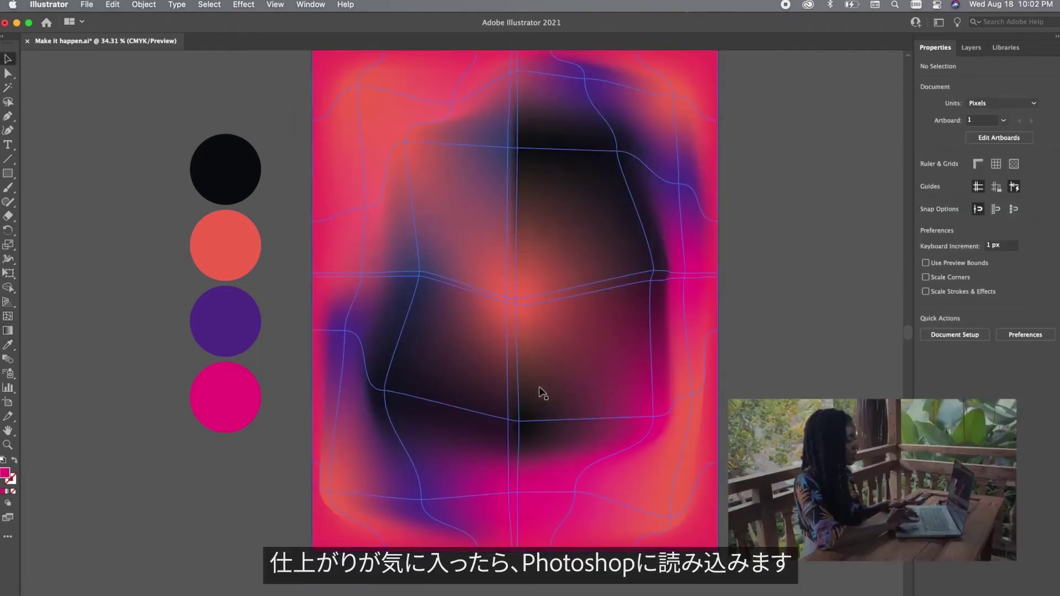
key("i")
left_click(353, 542)
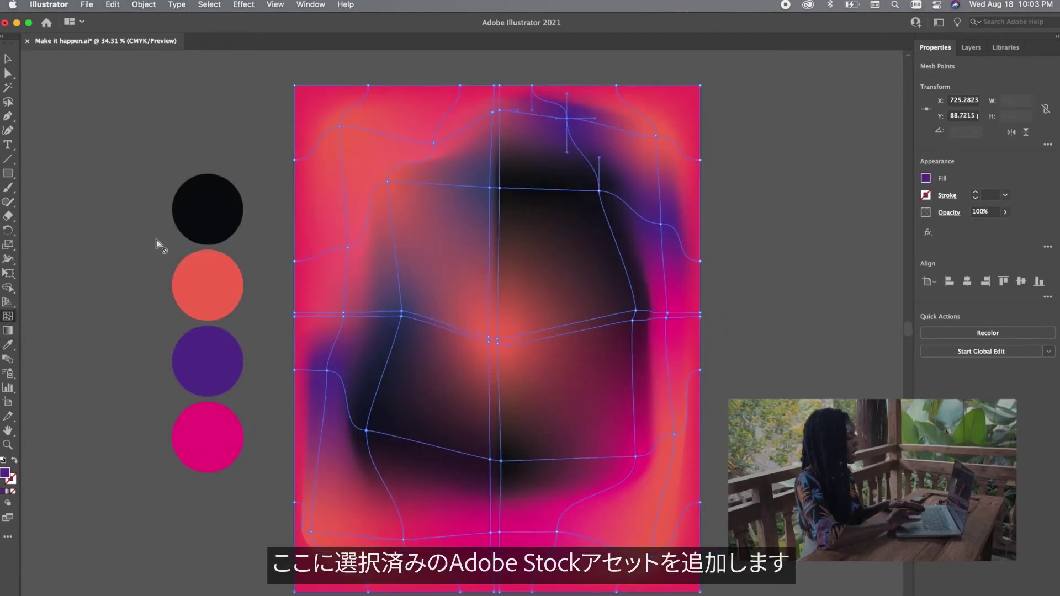
key("v")
left_click(116, 123)
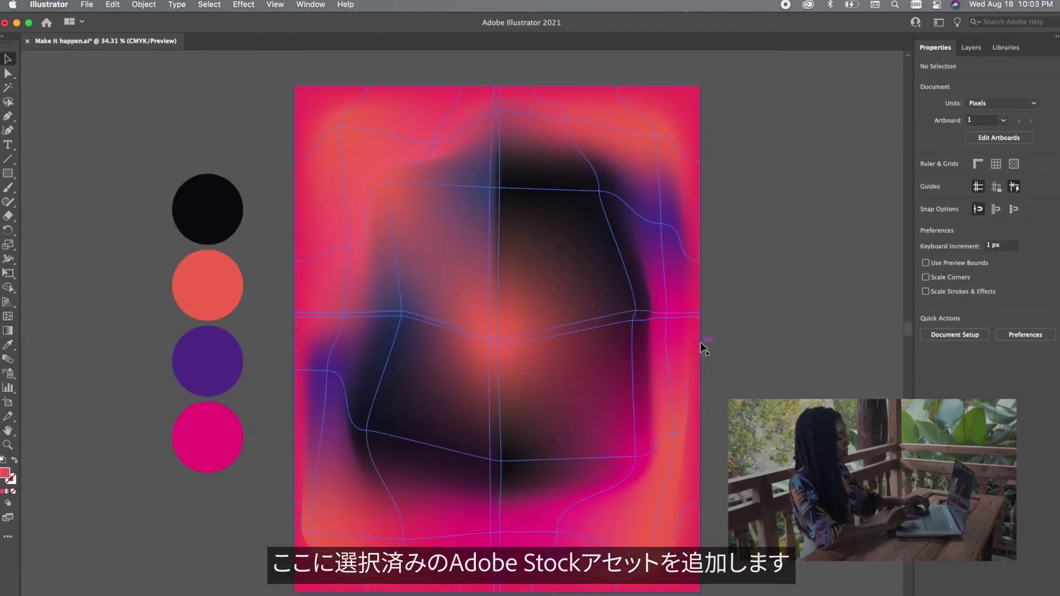
left_click(577, 380)
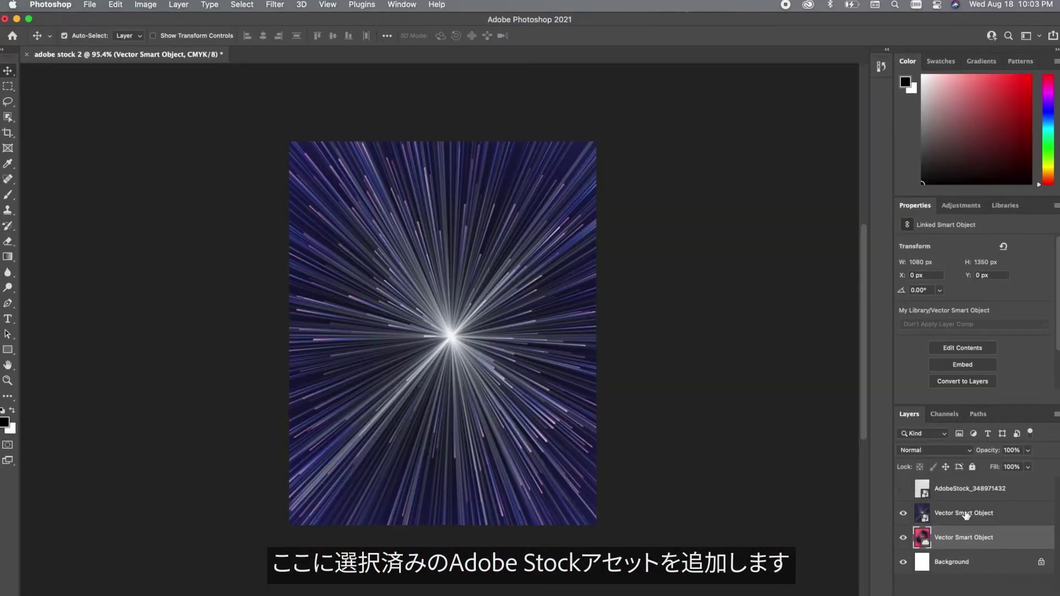
- Choose a blend mode for the upper starburst Vector Smart Object layer
left_click(965, 514)
left_click(961, 449)
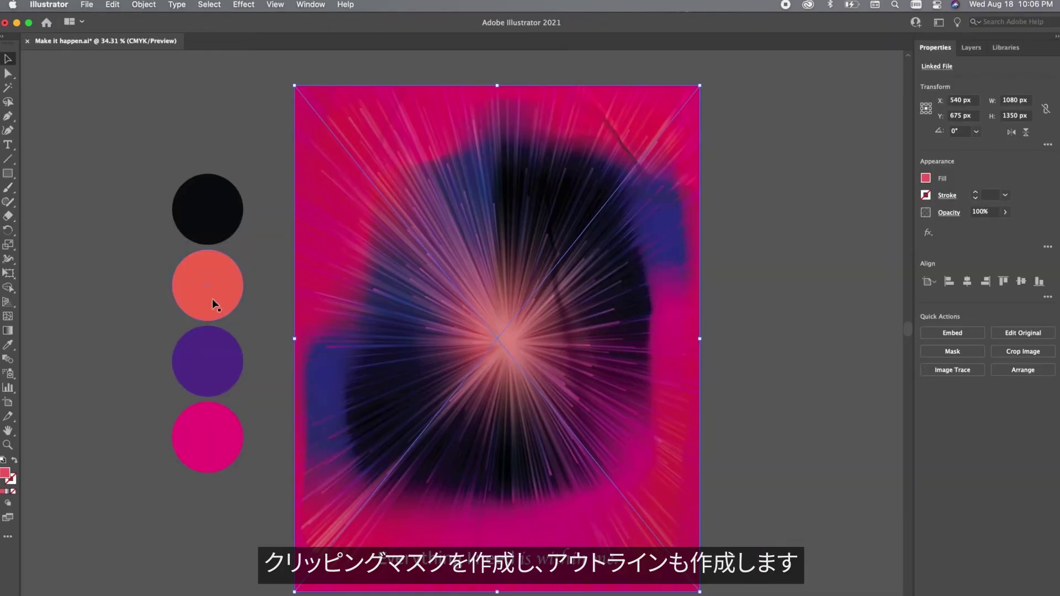
- Draw a rounded-corner rectangle over the artwork and make the background rectangle white with no stroke
mouse_move(307, 97)
left_mouse_down()
mouse_move(683, 526)
mouse_move(694, 586)
left_mouse_up()
left_click_drag(316, 105, 323, 113)
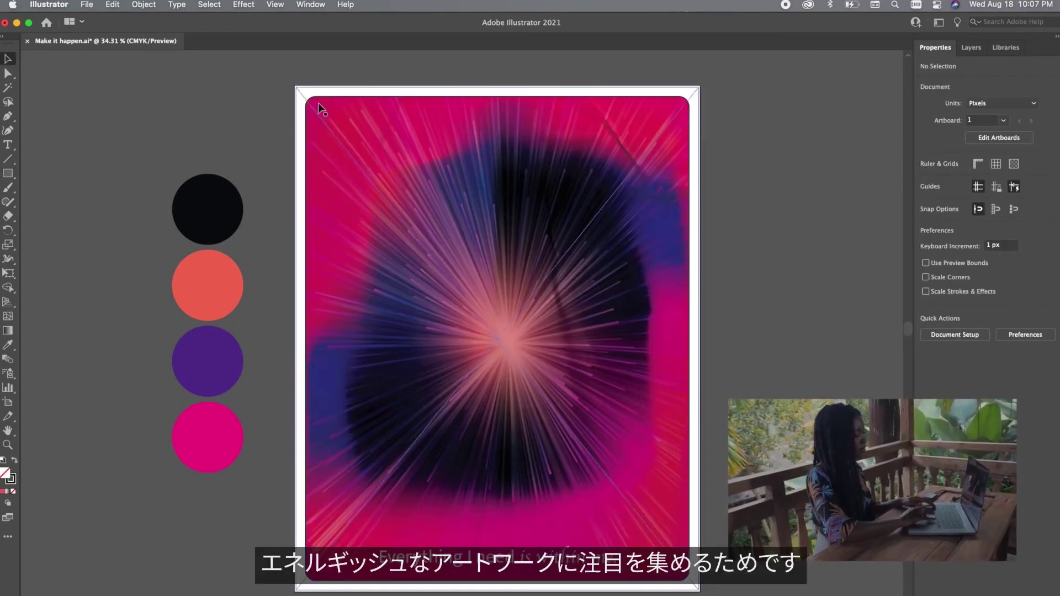
left_click(300, 342)
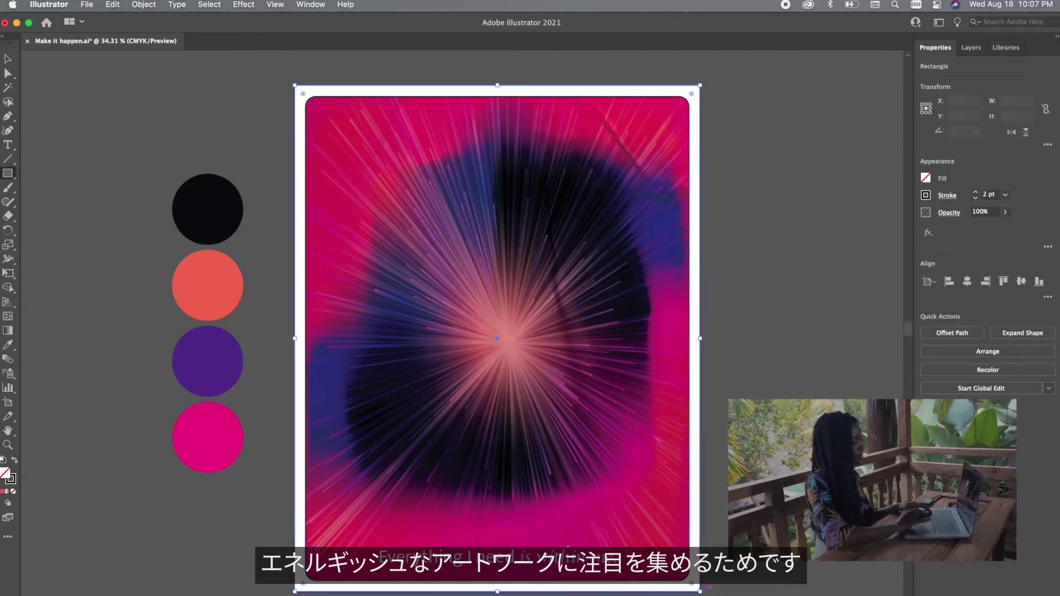
left_click(926, 178)
left_click(889, 237)
left_click(975, 199)
- Send the white rectangle to the back and resize the starburst artwork inside the white border
right_click(597, 359)
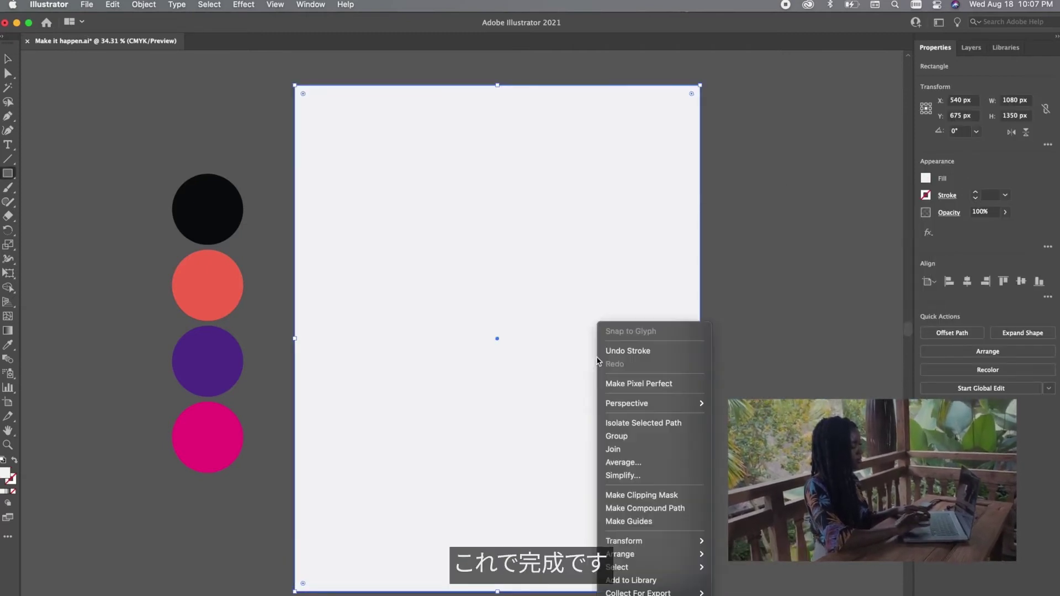
left_click(740, 587)
left_click(531, 283)
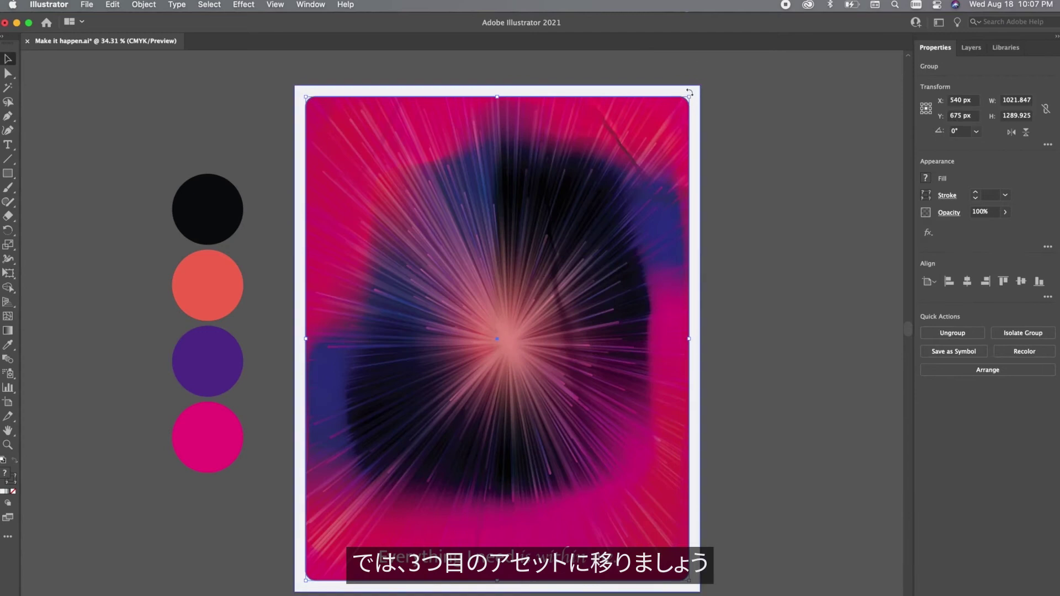
left_click_drag(685, 101, 688, 102)
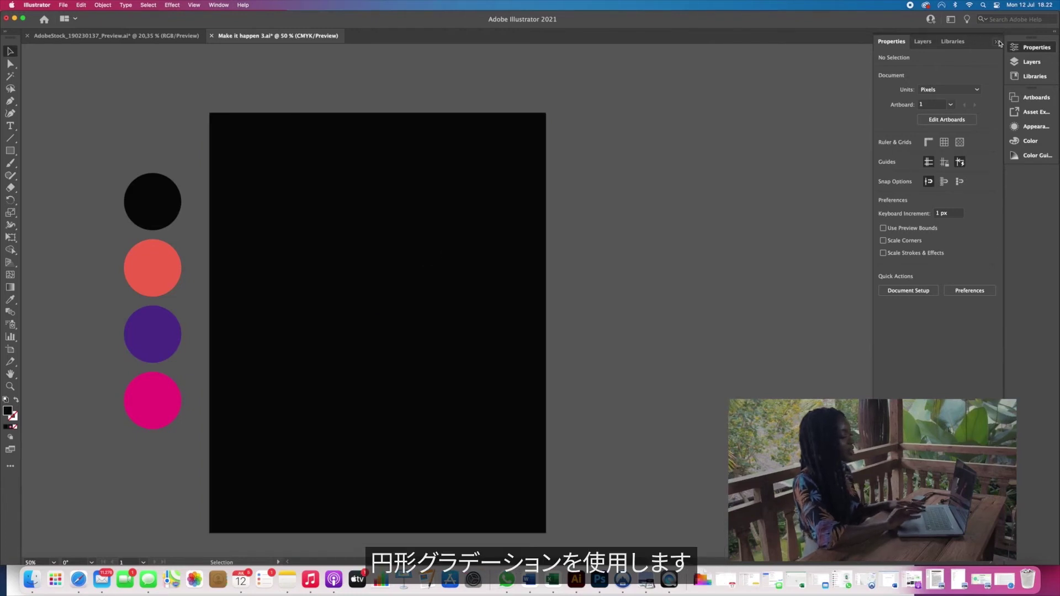
- Fill the black rectangle with a radial gradient, shifting the stops to widen the orange centre glow
left_click(998, 42)
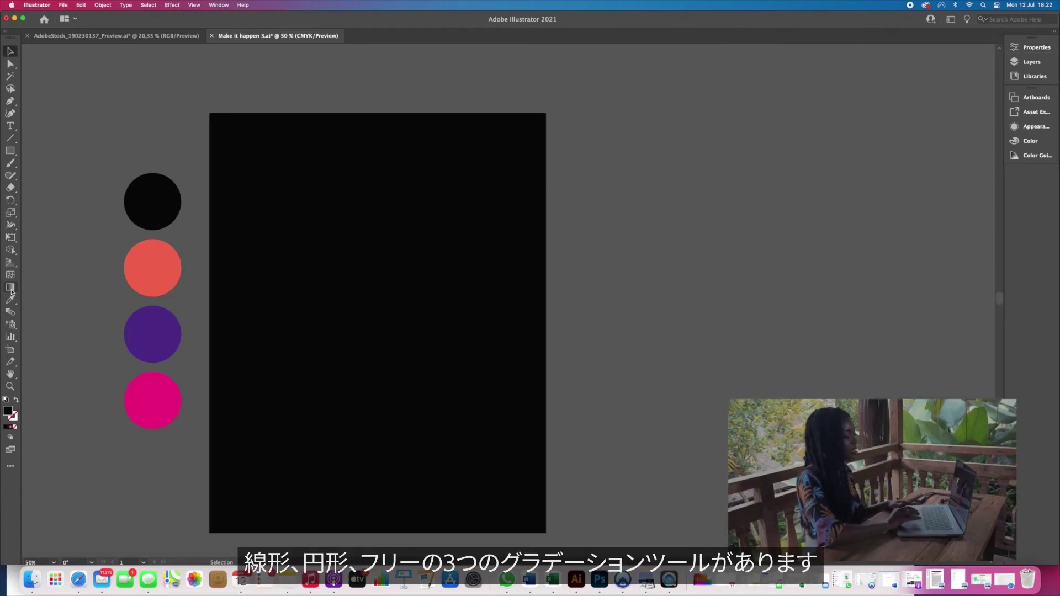
left_click(348, 254)
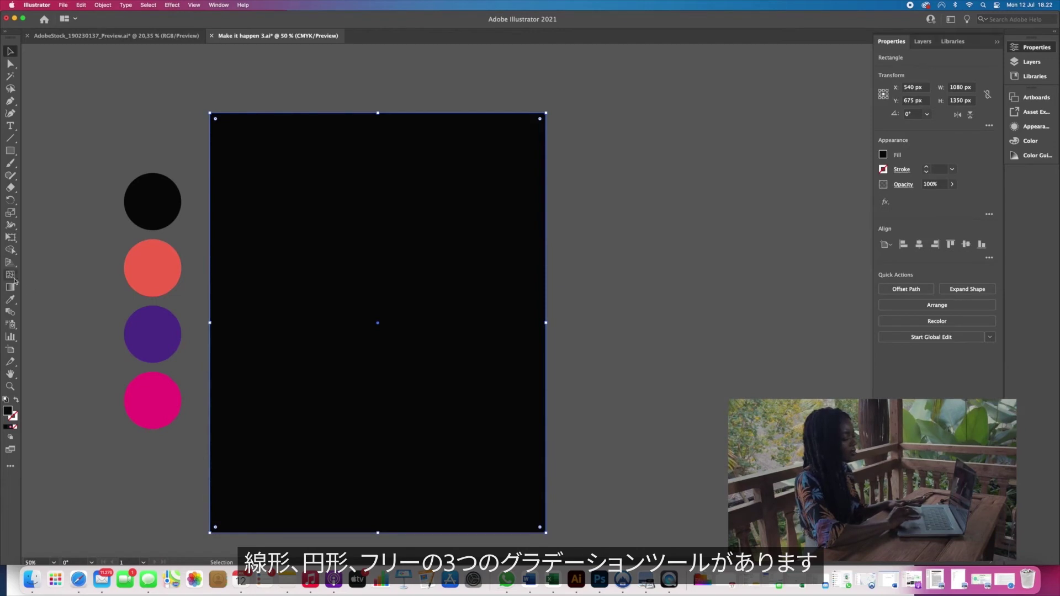
left_click(922, 245)
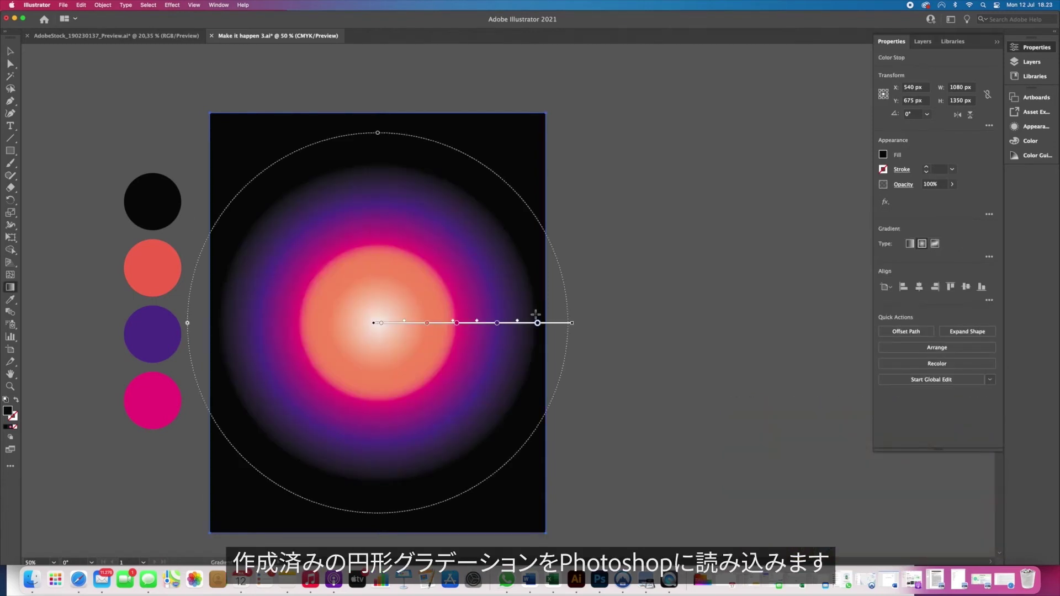
left_click_drag(535, 323, 538, 324)
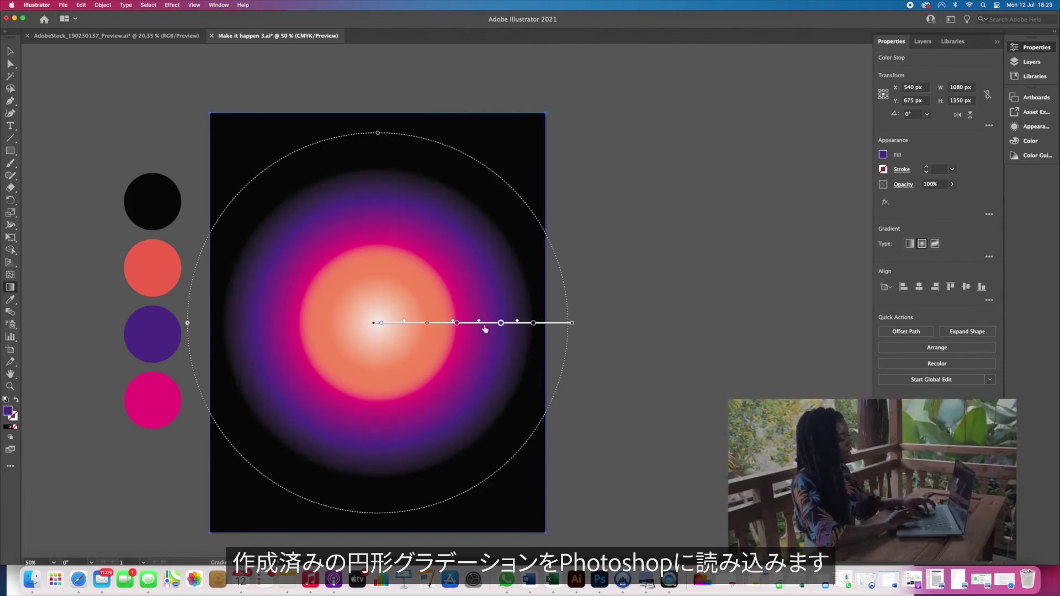
left_click_drag(456, 323, 464, 323)
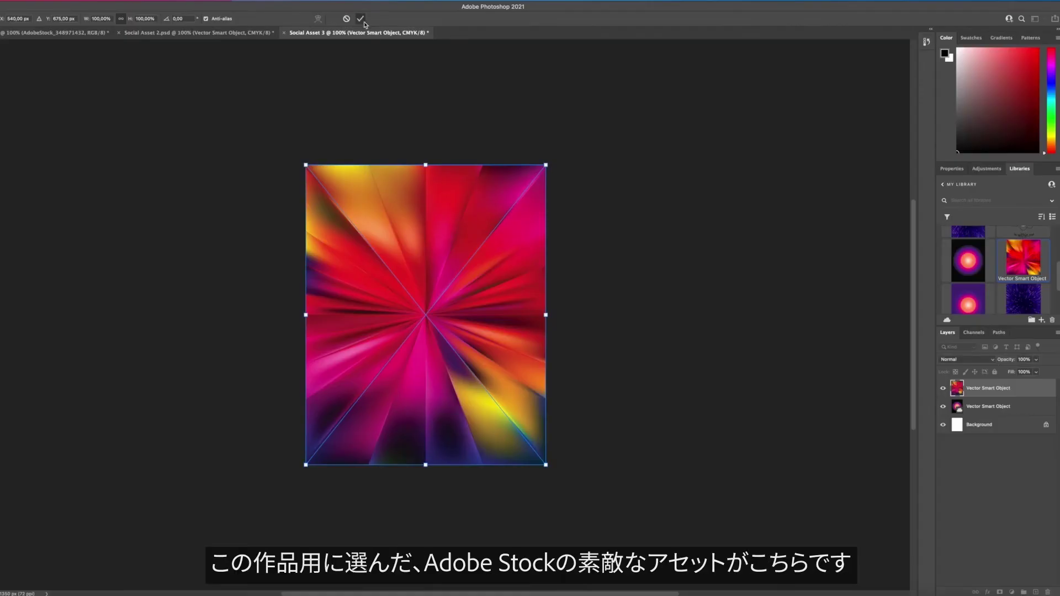
- Set the red-and-yellow ray image layer's blend mode to Overlay
left_click(989, 362)
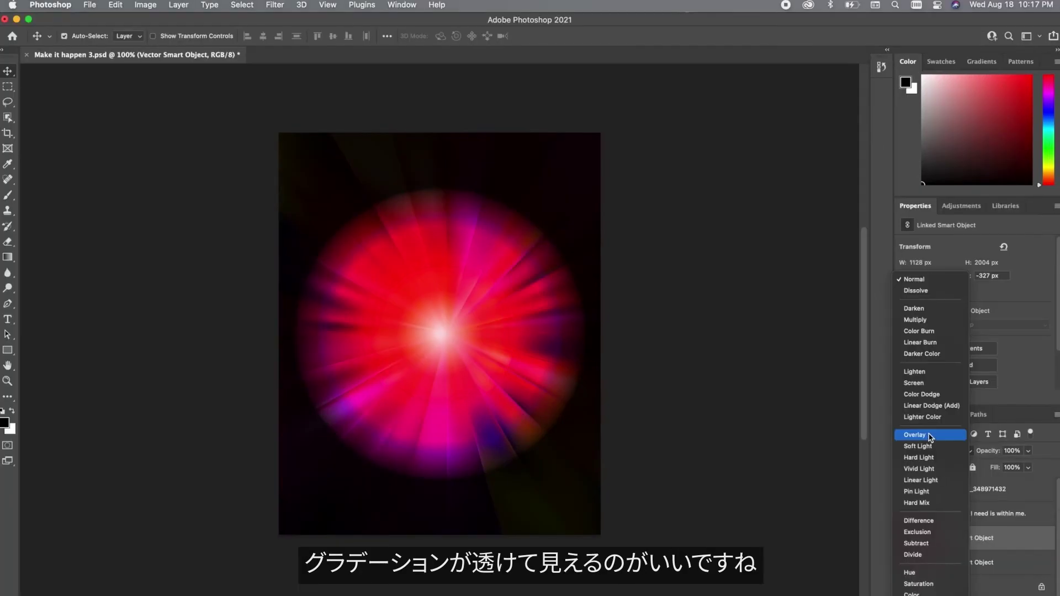
left_click(932, 434)
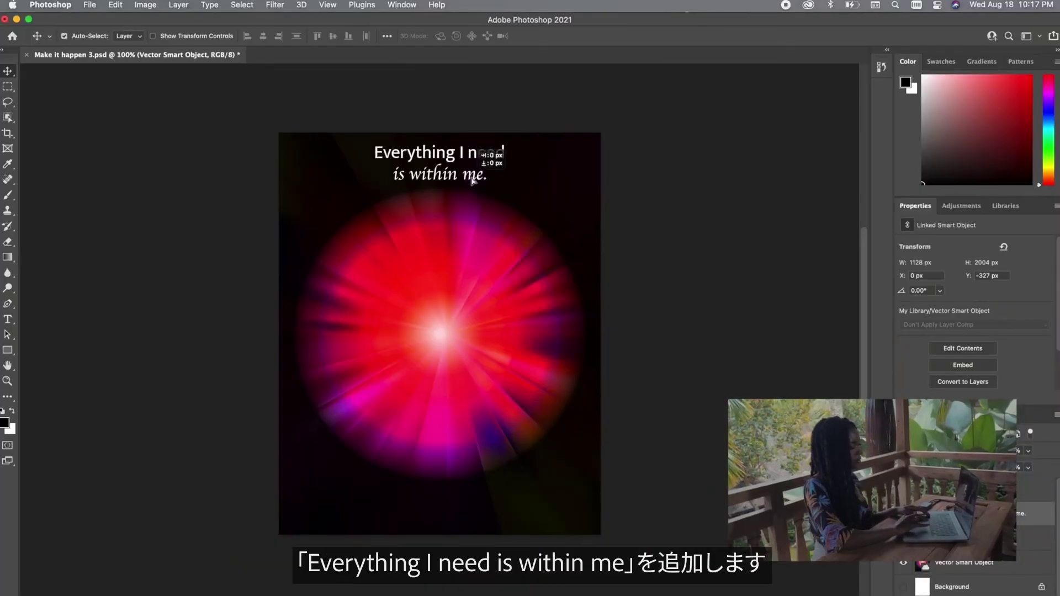
- Centre the 'Everything I need is within me.' text horizontally at the top of the canvas
left_click_drag(478, 180, 474, 181)
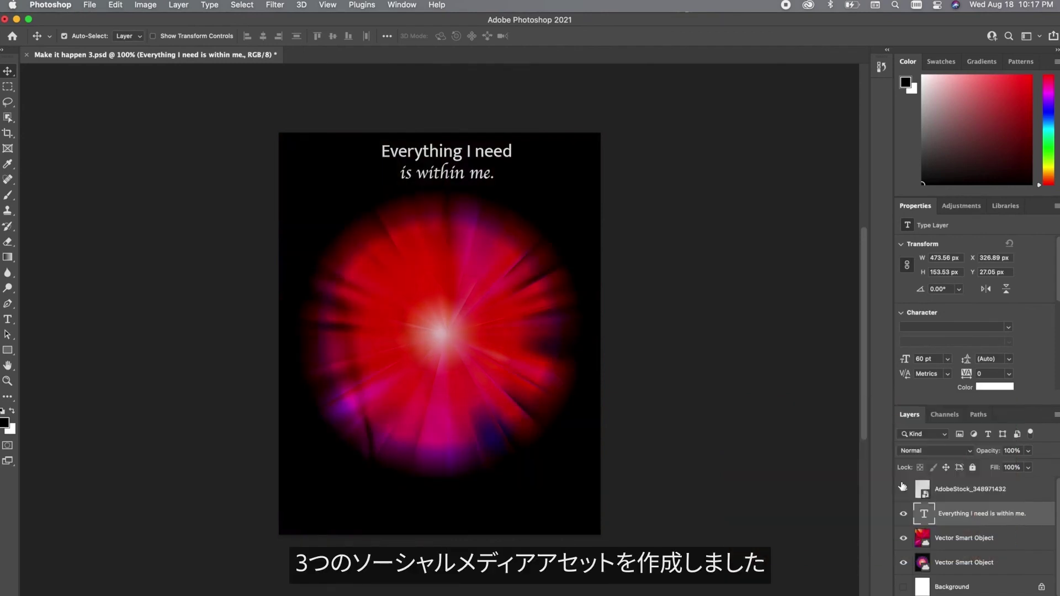